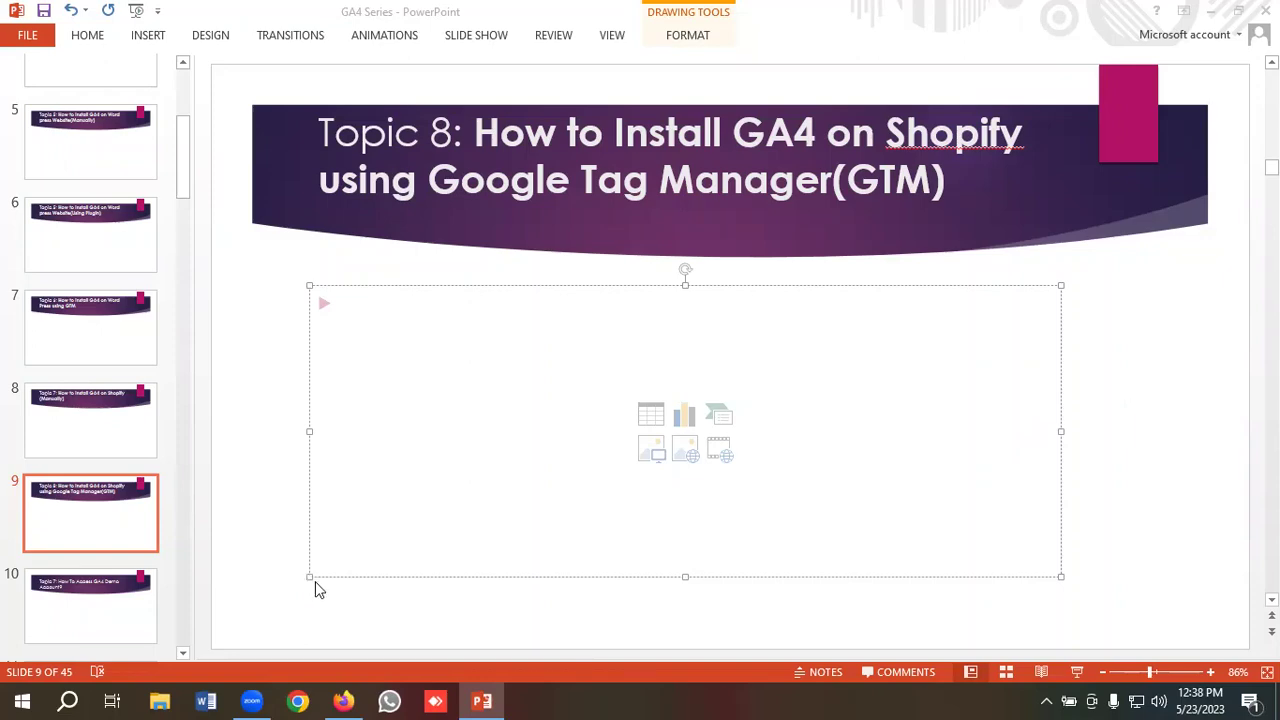
Switch to Firefox and review the Shopify storefront, the Analytics property and the Tag Manager container in turn
{"action": "left_click", "coordinate": [343, 701]}
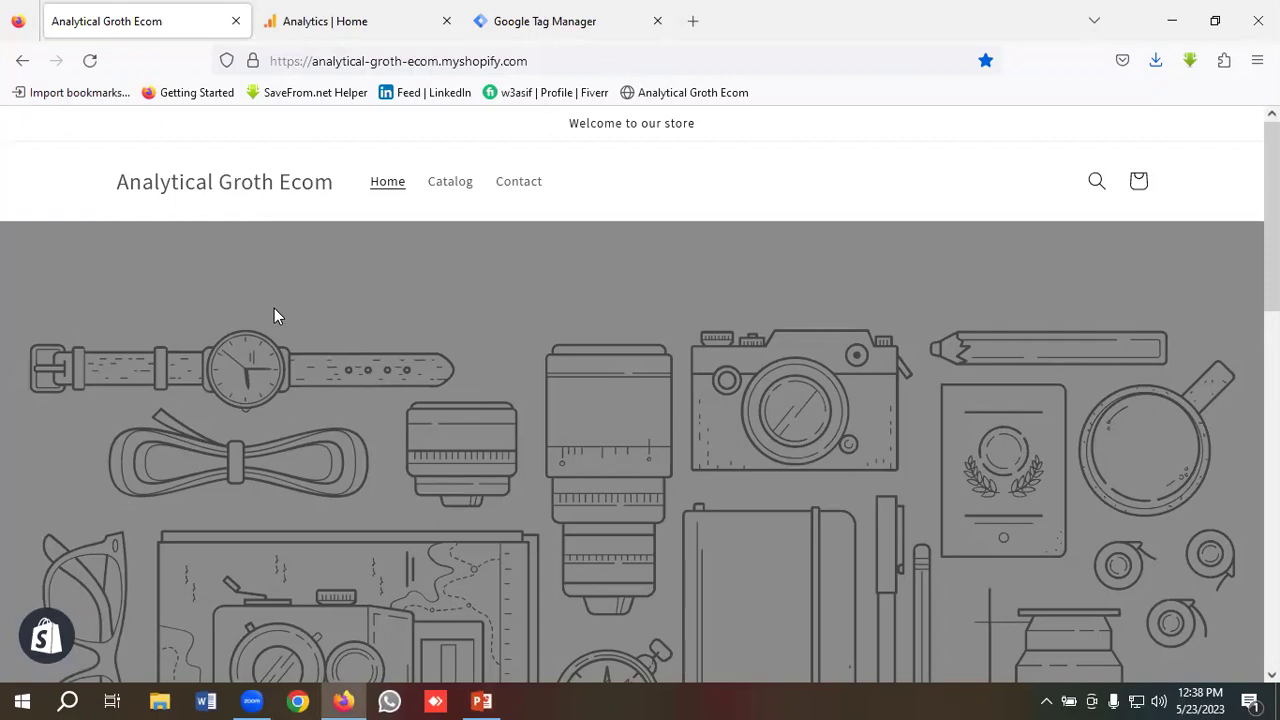
{"action": "left_click", "coordinate": [386, 14]}
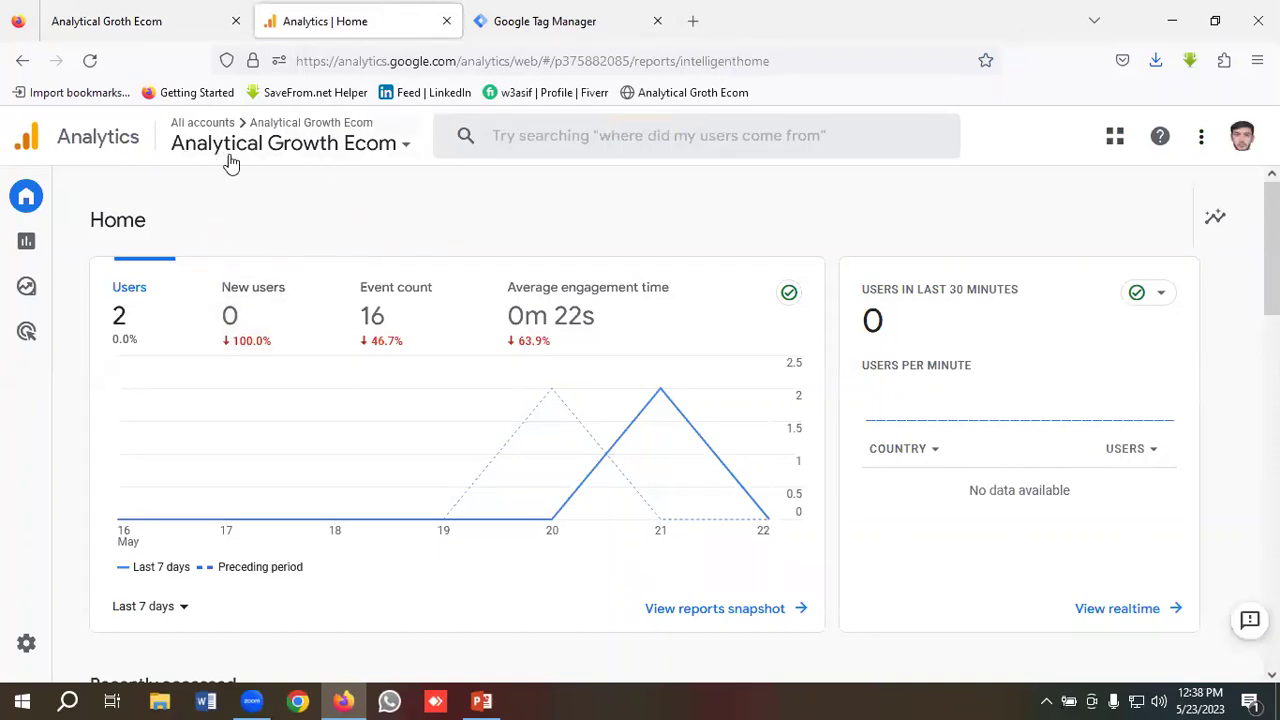
{"action": "left_click", "coordinate": [560, 21]}
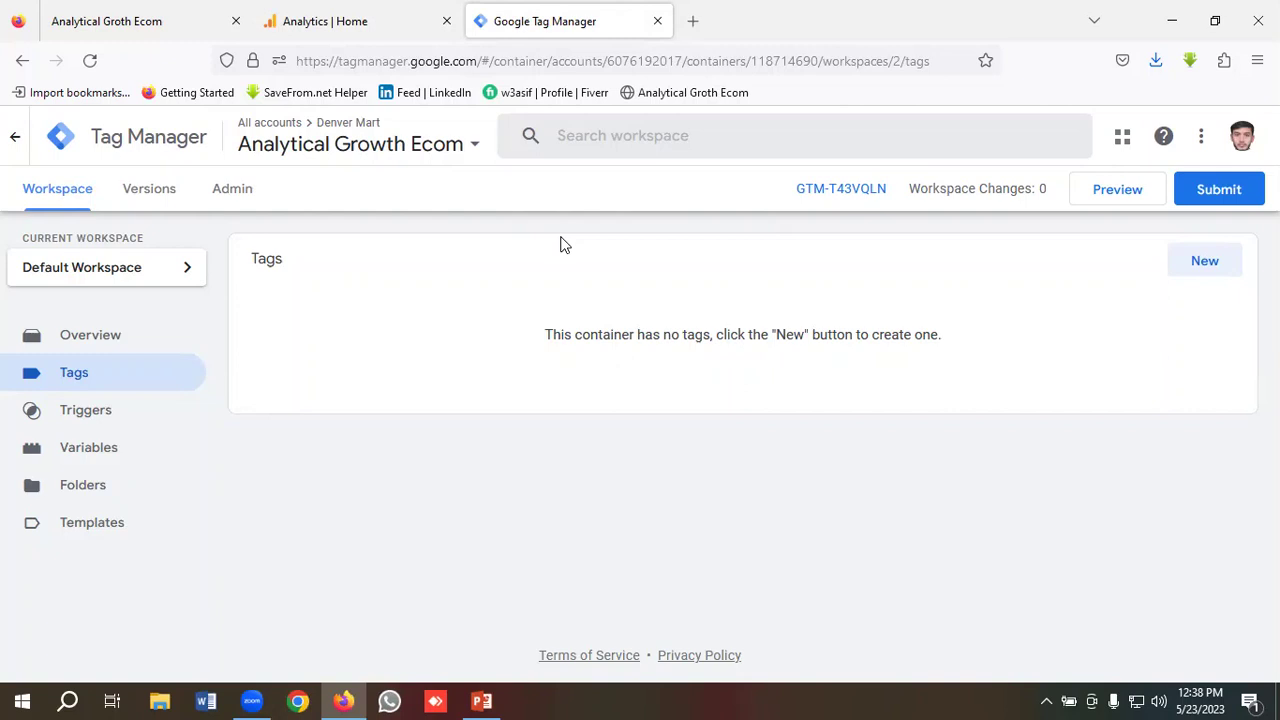
Examine the container's Google Tag Manager installation snippets for the head and body, and close them
{"action": "left_click", "coordinate": [808, 195]}
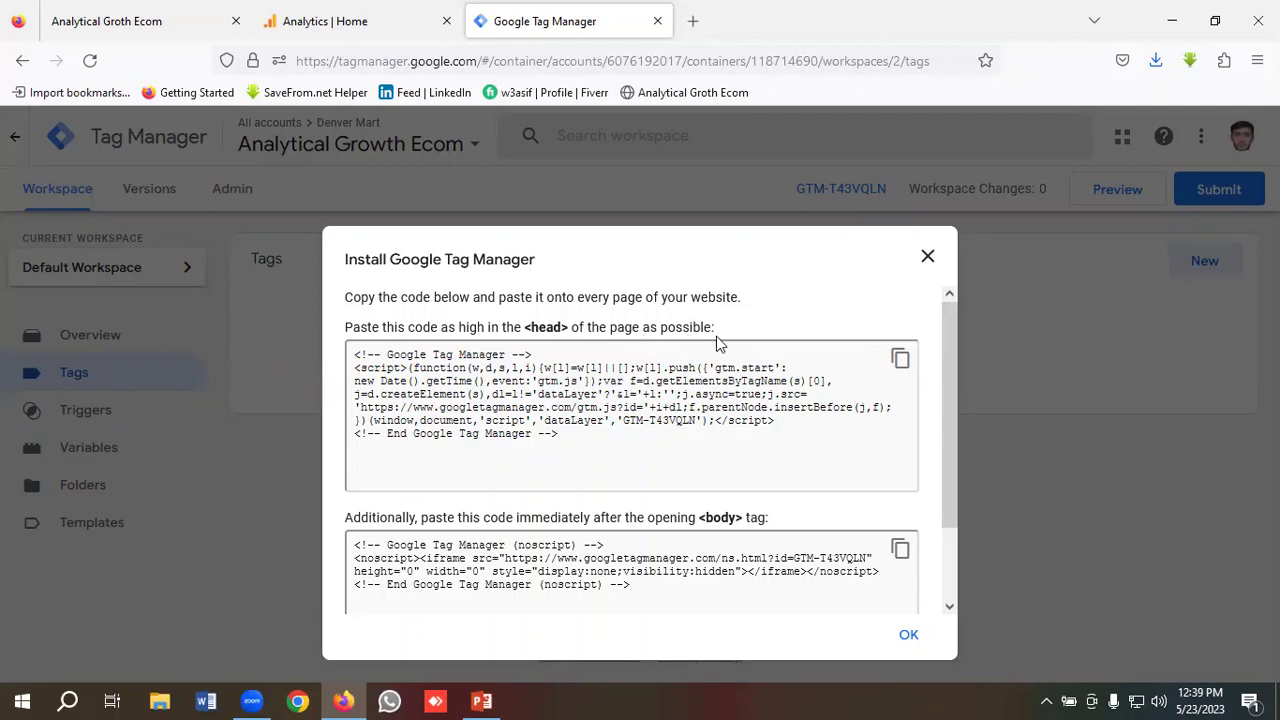
{"action": "scroll", "coordinate": [514, 386], "scroll_direction": "down", "scroll_amount": 3}
{"action": "scroll", "coordinate": [514, 386], "scroll_direction": "up", "scroll_amount": 3}
{"action": "scroll", "coordinate": [376, 515], "scroll_direction": "down", "scroll_amount": 2}
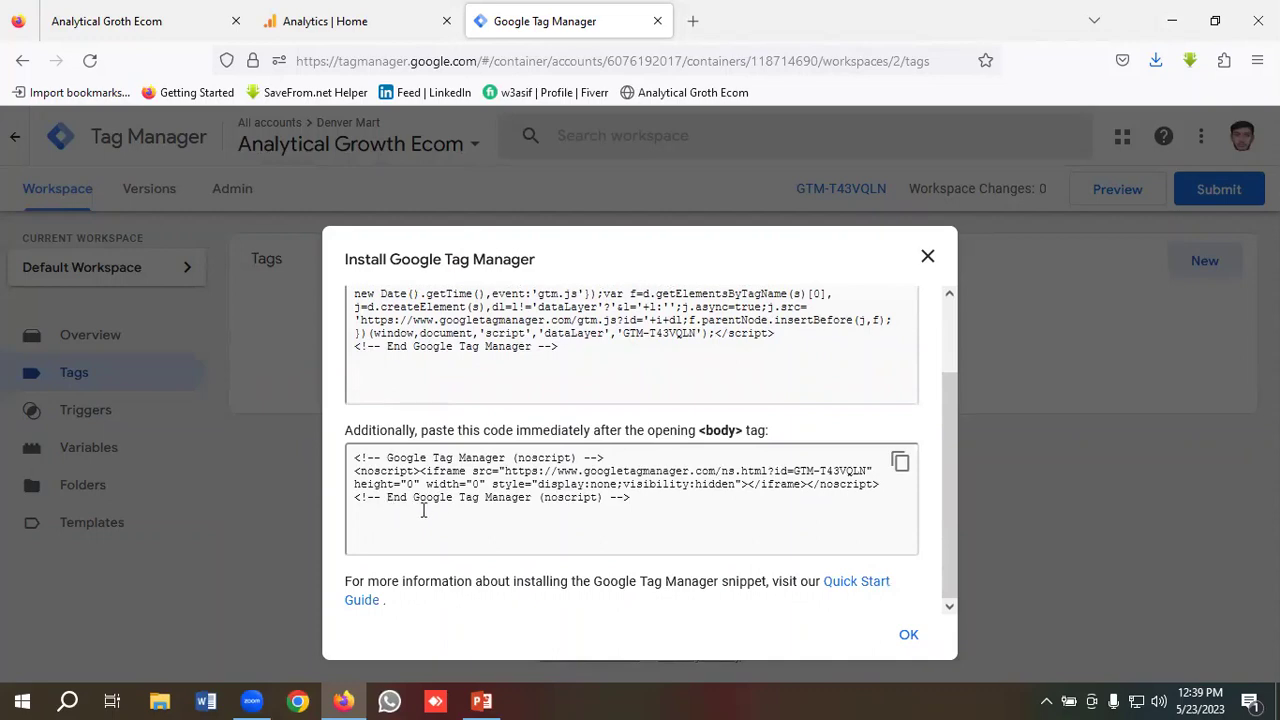
{"action": "scroll", "coordinate": [428, 505], "scroll_direction": "up", "scroll_amount": 2}
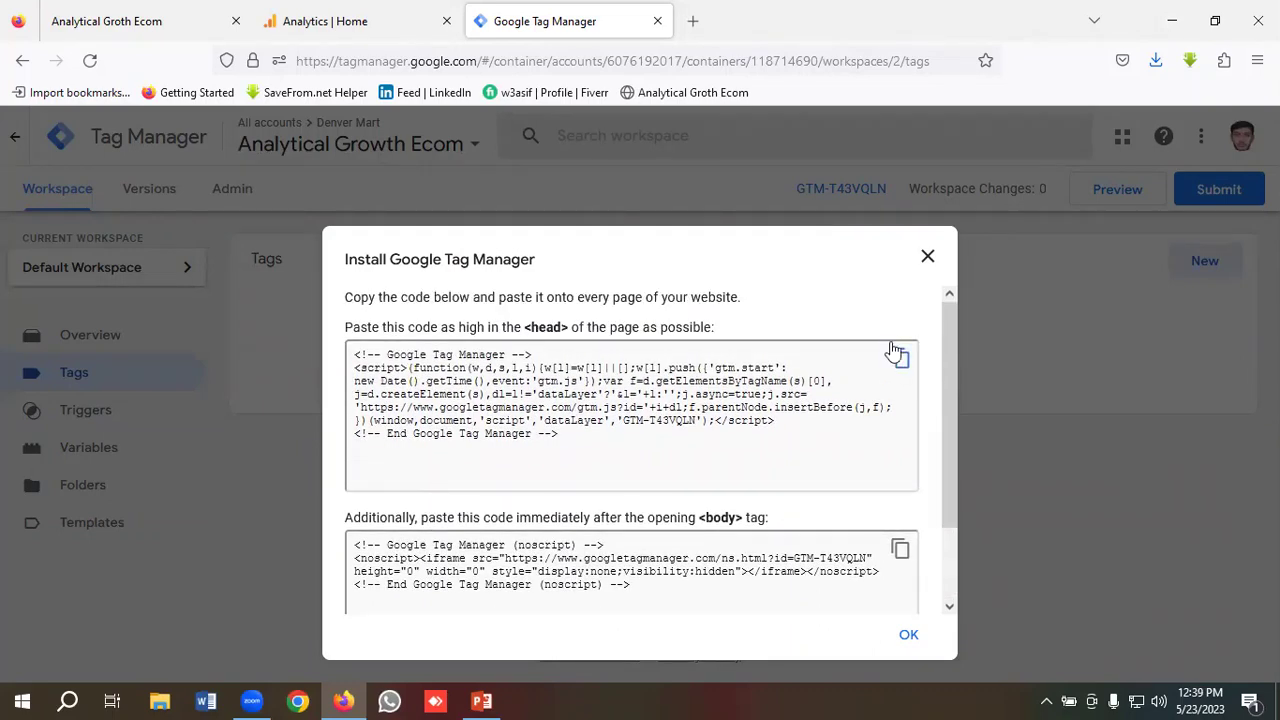
{"action": "left_click", "coordinate": [930, 262]}
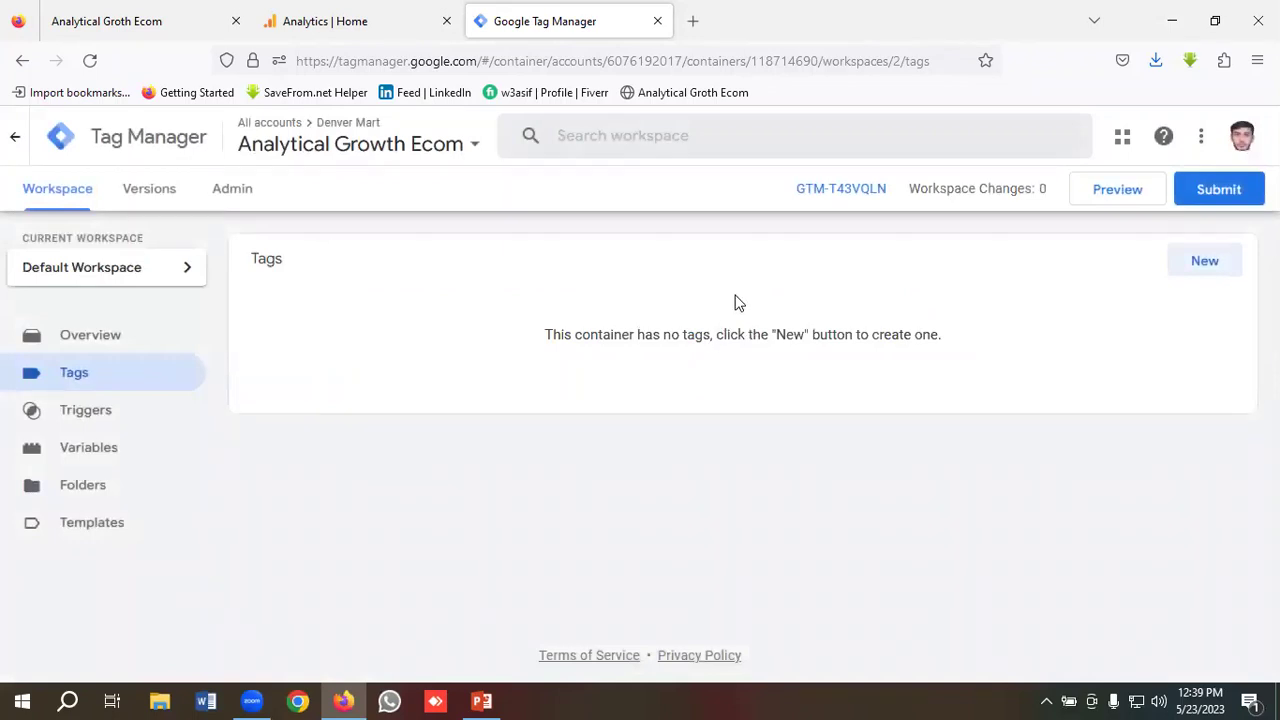
Open the Shopify admin of the Analytical Groth Ecom store from its storefront address
{"action": "left_click", "coordinate": [118, 12]}
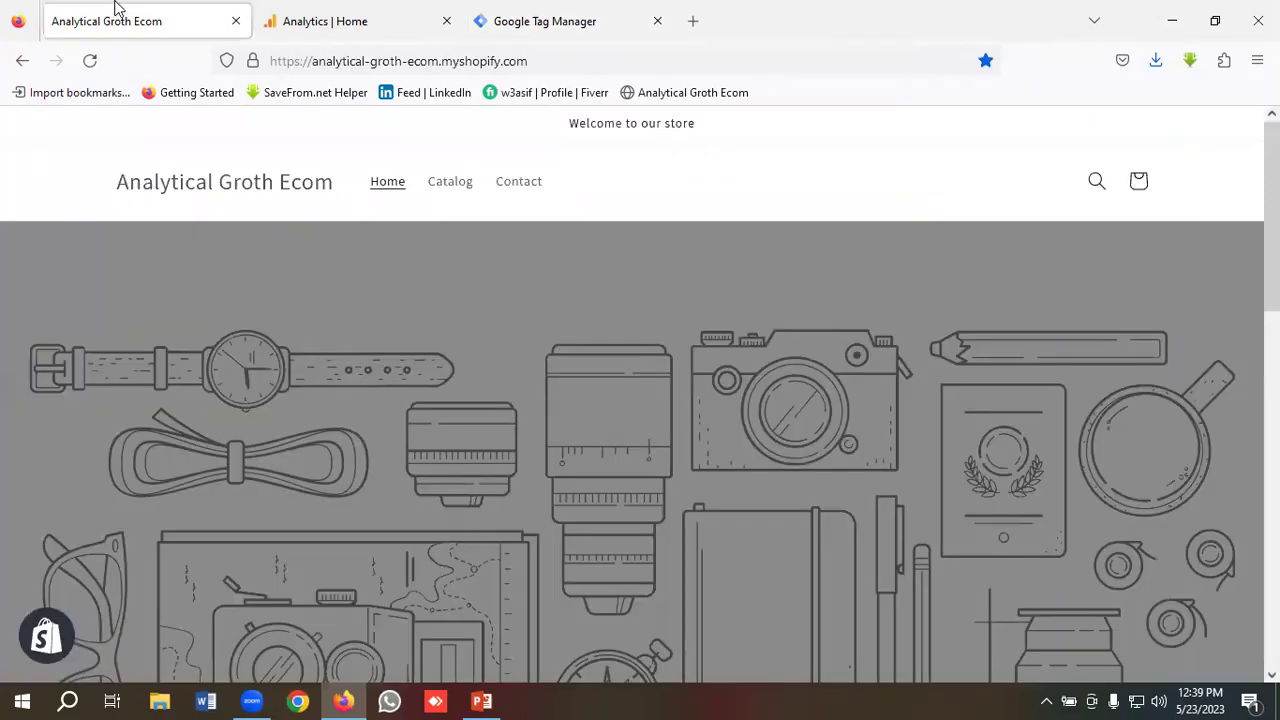
{"action": "left_click", "coordinate": [556, 58]}
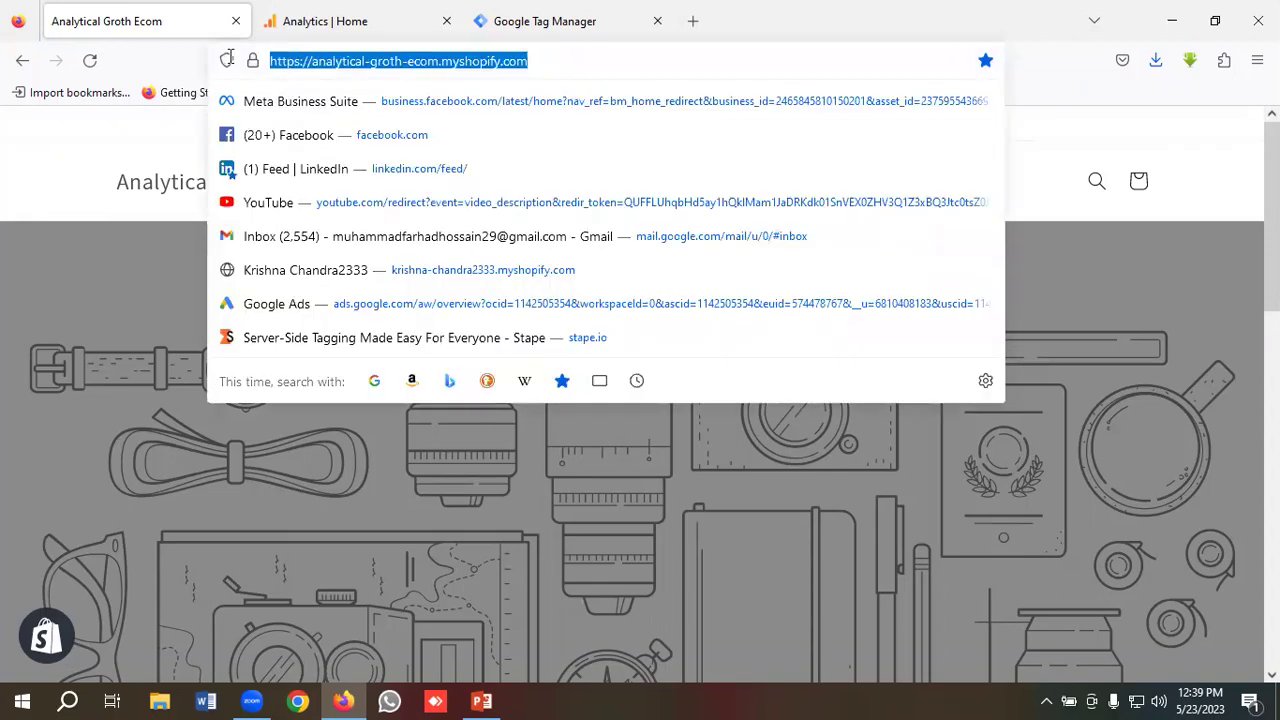
{"action": "left_click", "coordinate": [588, 62]}
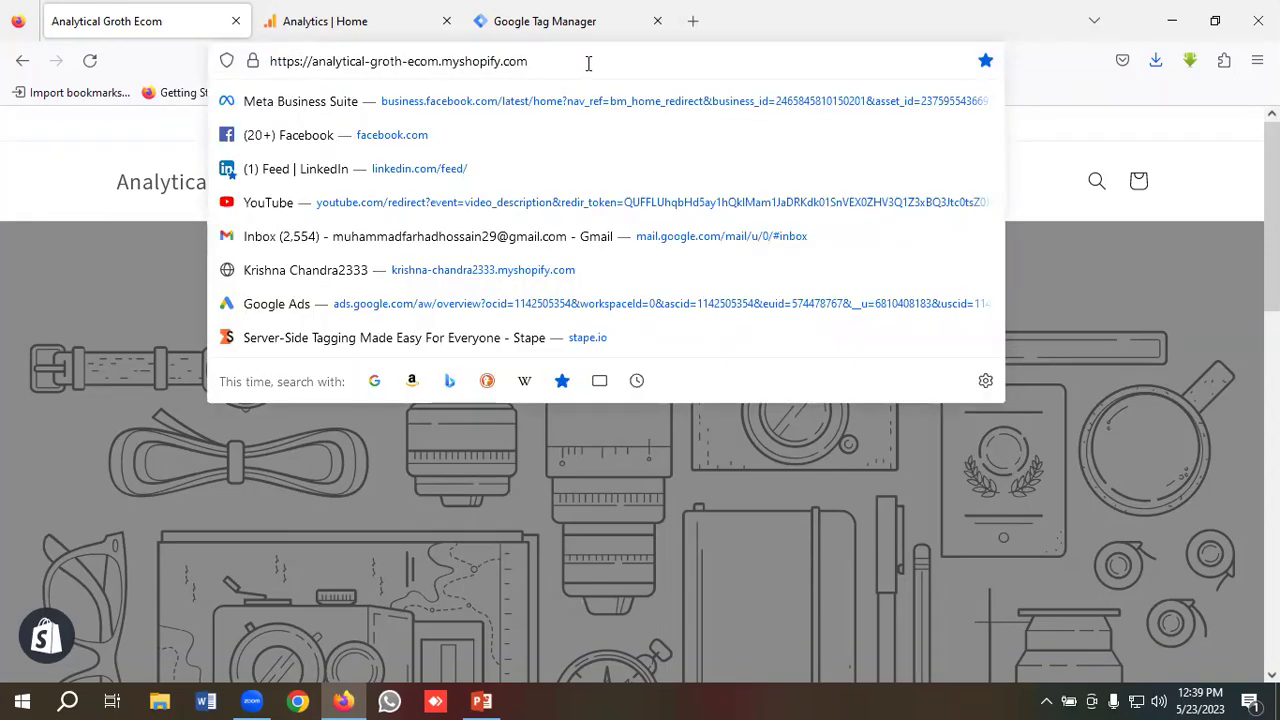
{"action": "type", "text": "/ad"}
{"action": "key", "text": "Return"}
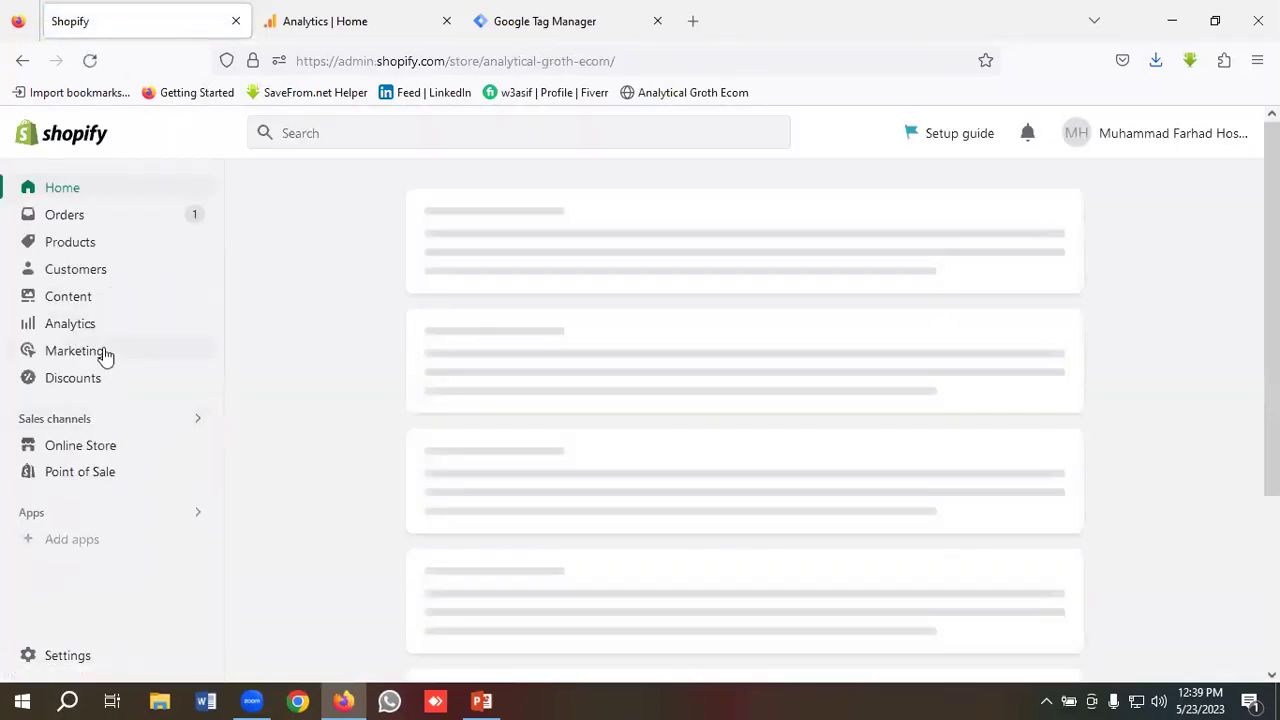
Open the code of the online store's current Dawn theme and show the theme.liquid layout file
{"action": "scroll", "coordinate": [110, 450], "scroll_direction": "down", "scroll_amount": 2}
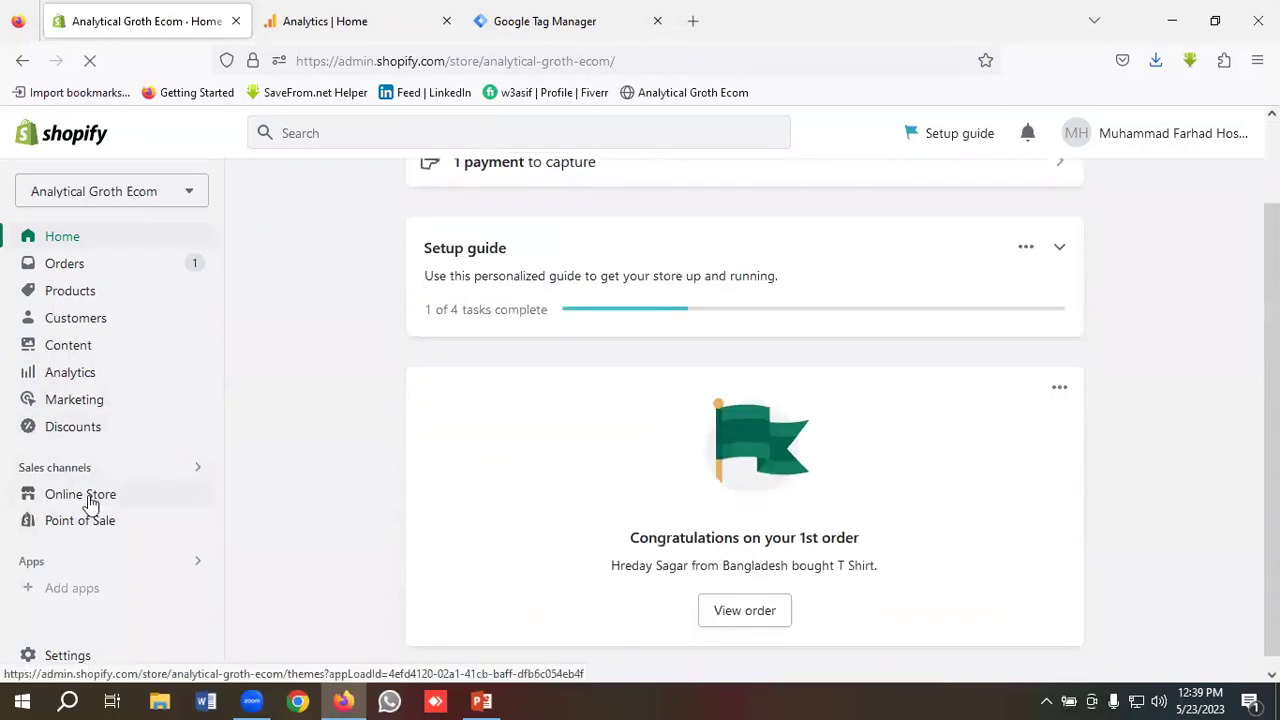
{"action": "left_click", "coordinate": [90, 500]}
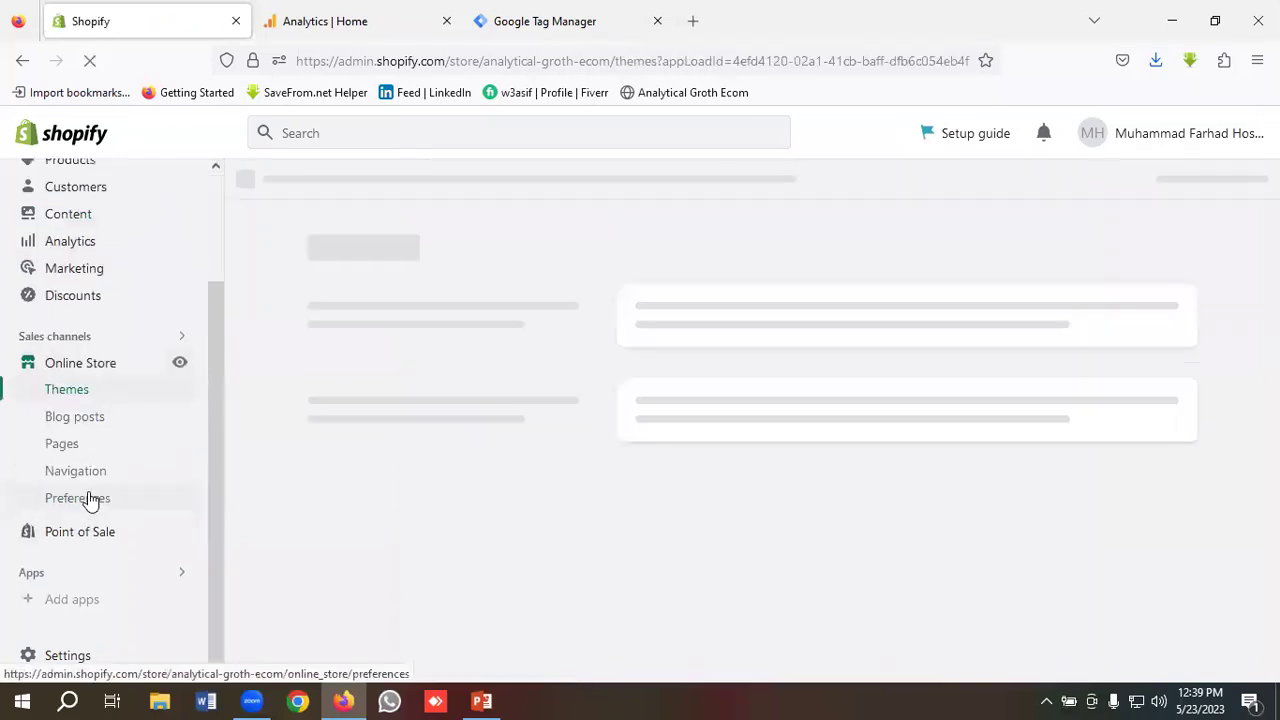
{"action": "left_click", "coordinate": [62, 393]}
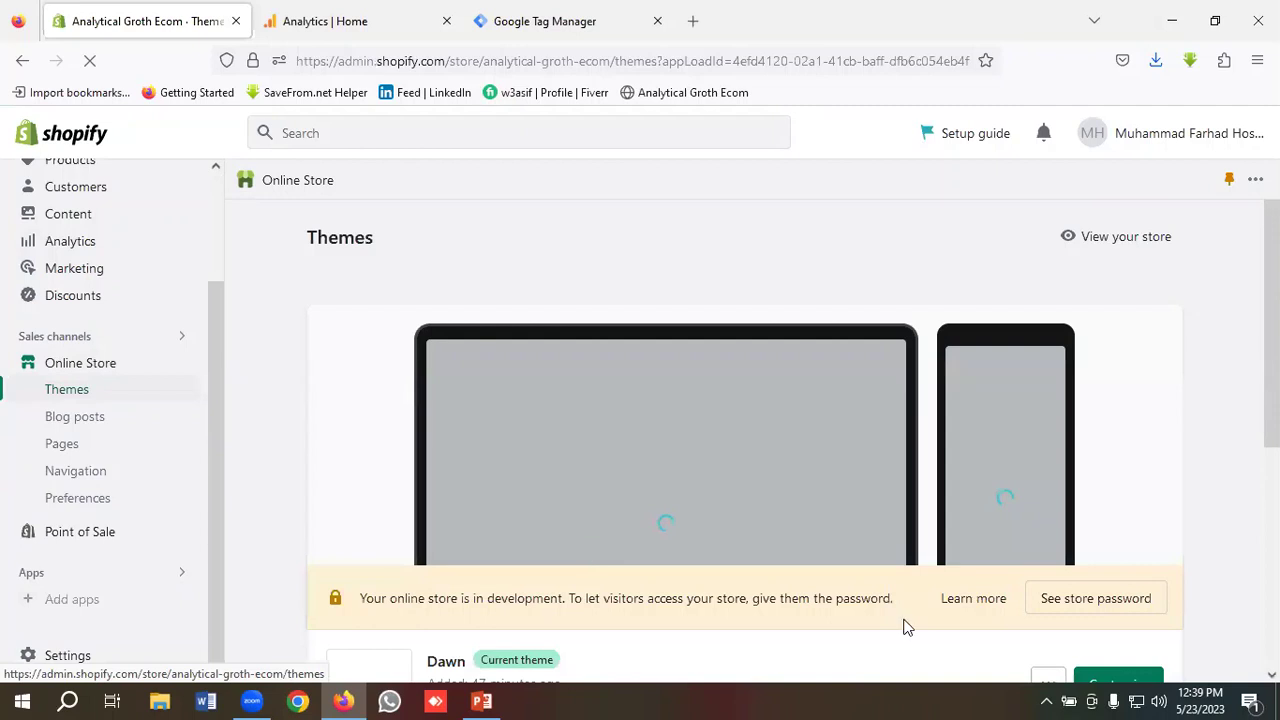
{"action": "scroll", "coordinate": [1040, 518], "scroll_direction": "down", "scroll_amount": 3}
{"action": "left_click", "coordinate": [1044, 505]}
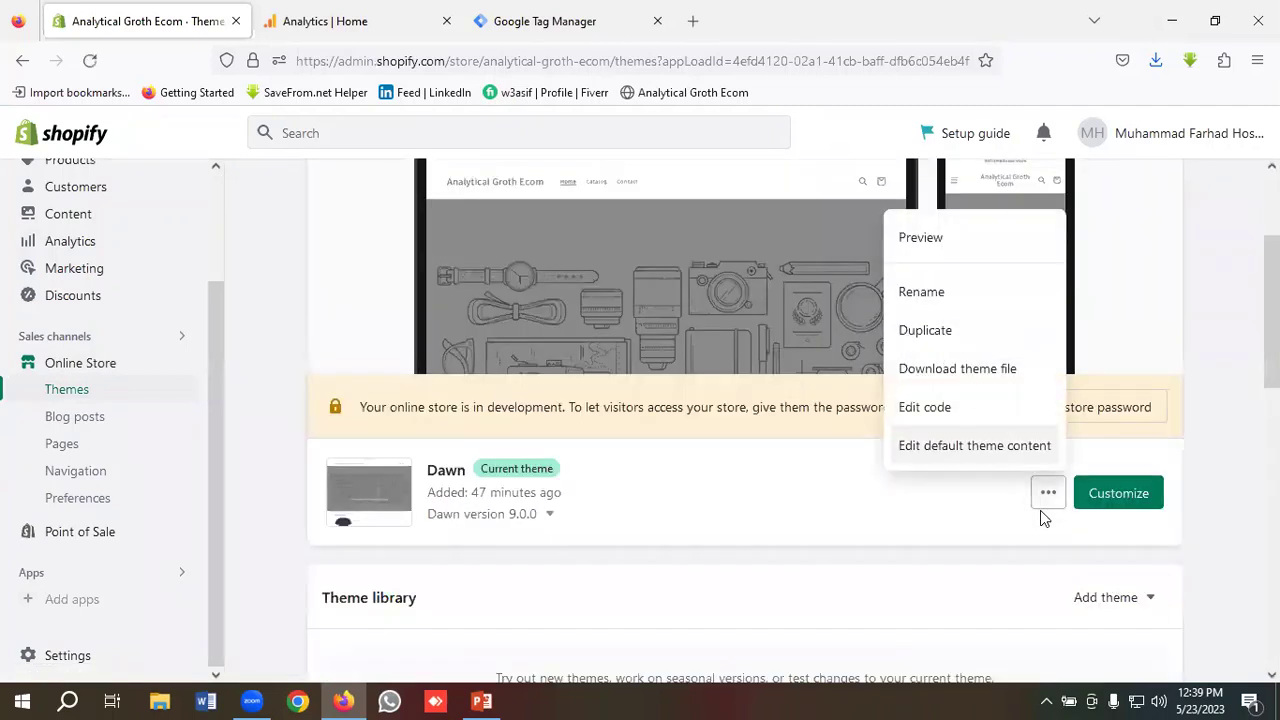
{"action": "left_click", "coordinate": [925, 407]}
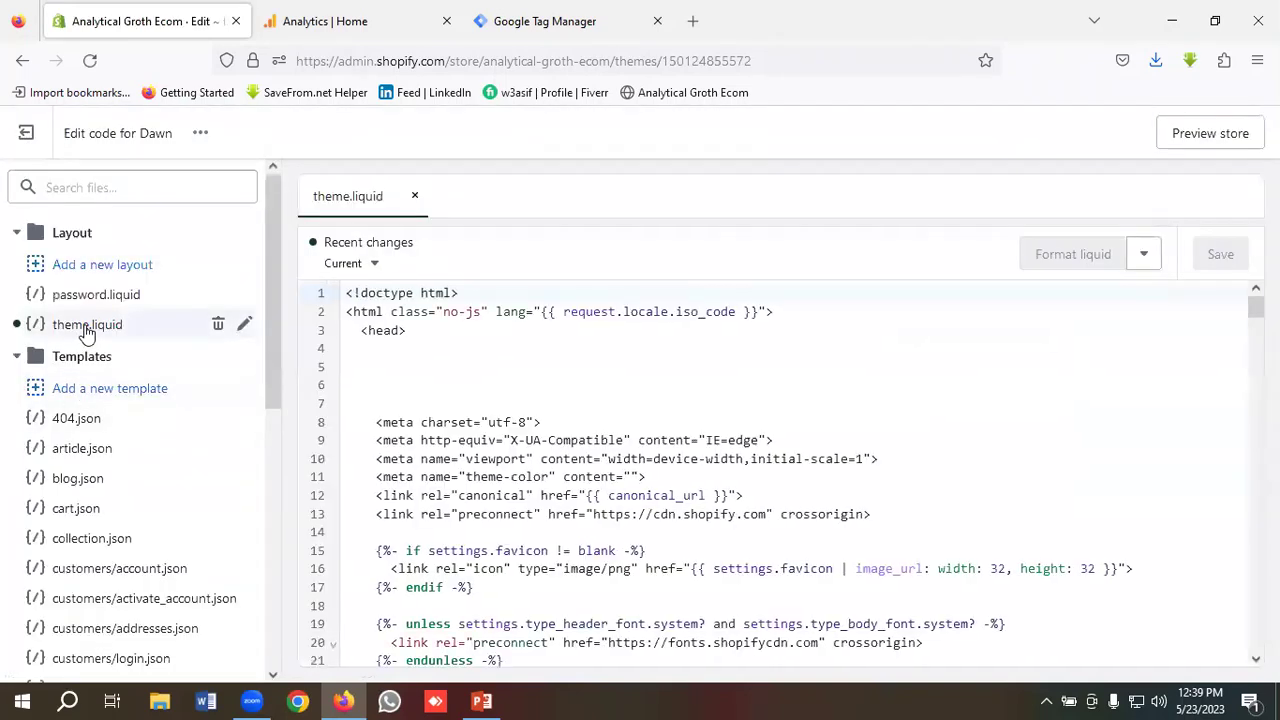
{"action": "left_click", "coordinate": [87, 327]}
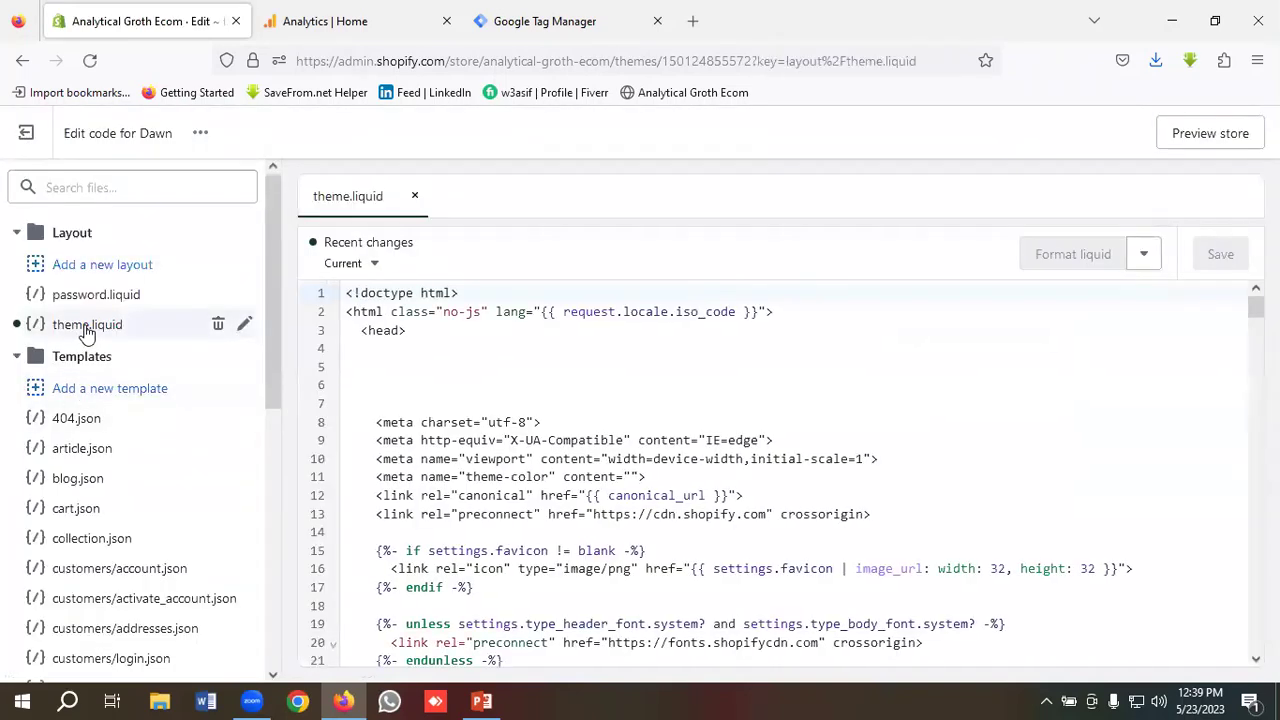
Copy Tag Manager's head snippet into theme.liquid on the blank lines below the opening head tag and save the file
{"action": "left_click", "coordinate": [378, 362]}
{"action": "left_click", "coordinate": [523, 16]}
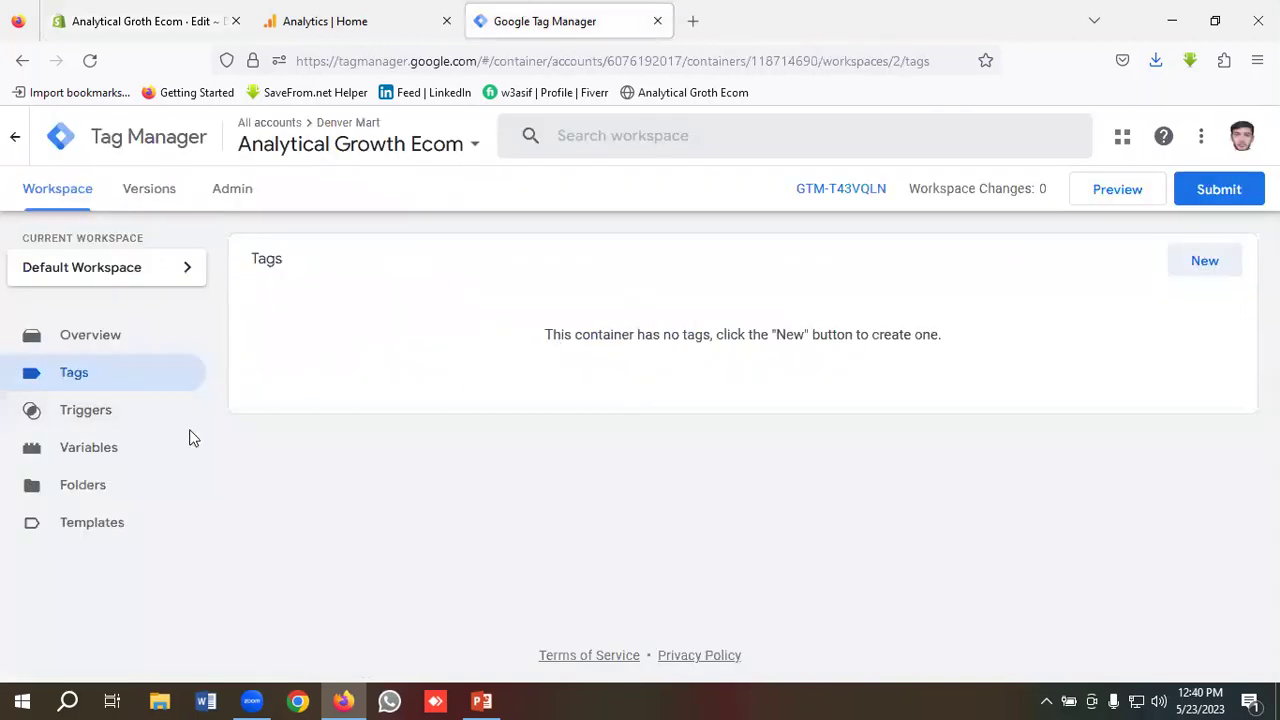
{"action": "left_click", "coordinate": [831, 196]}
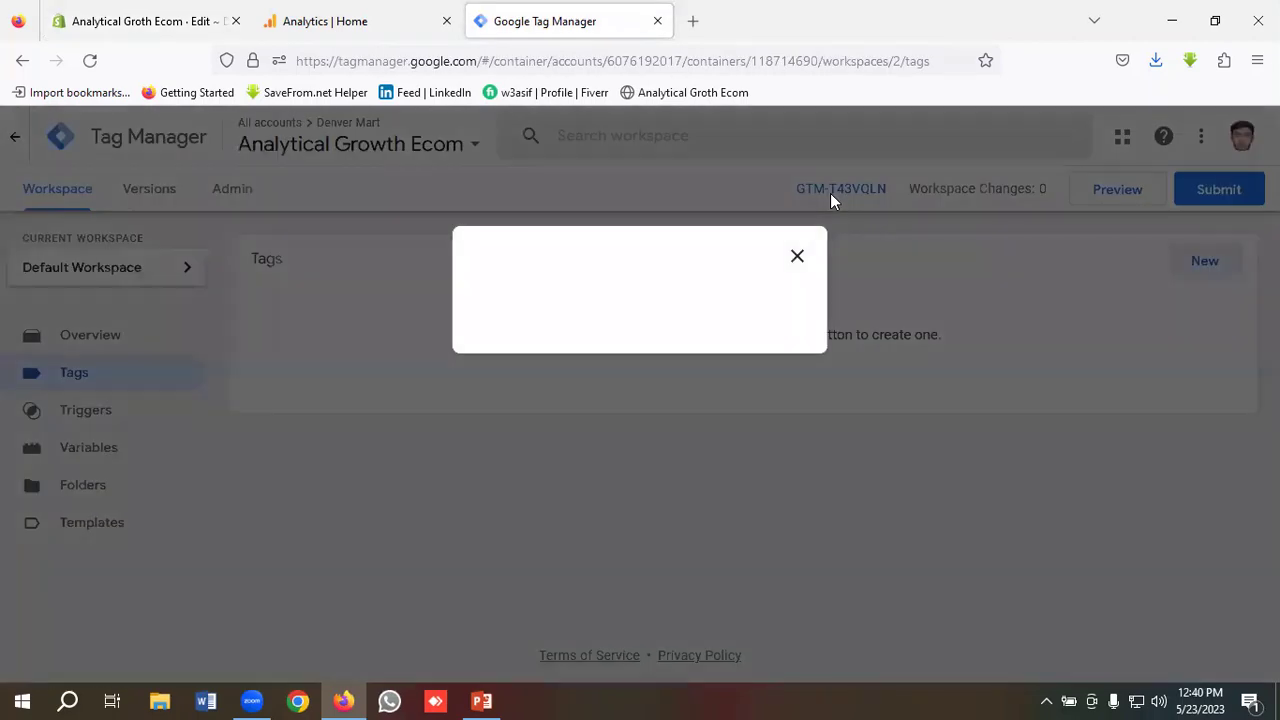
{"action": "left_click", "coordinate": [900, 362]}
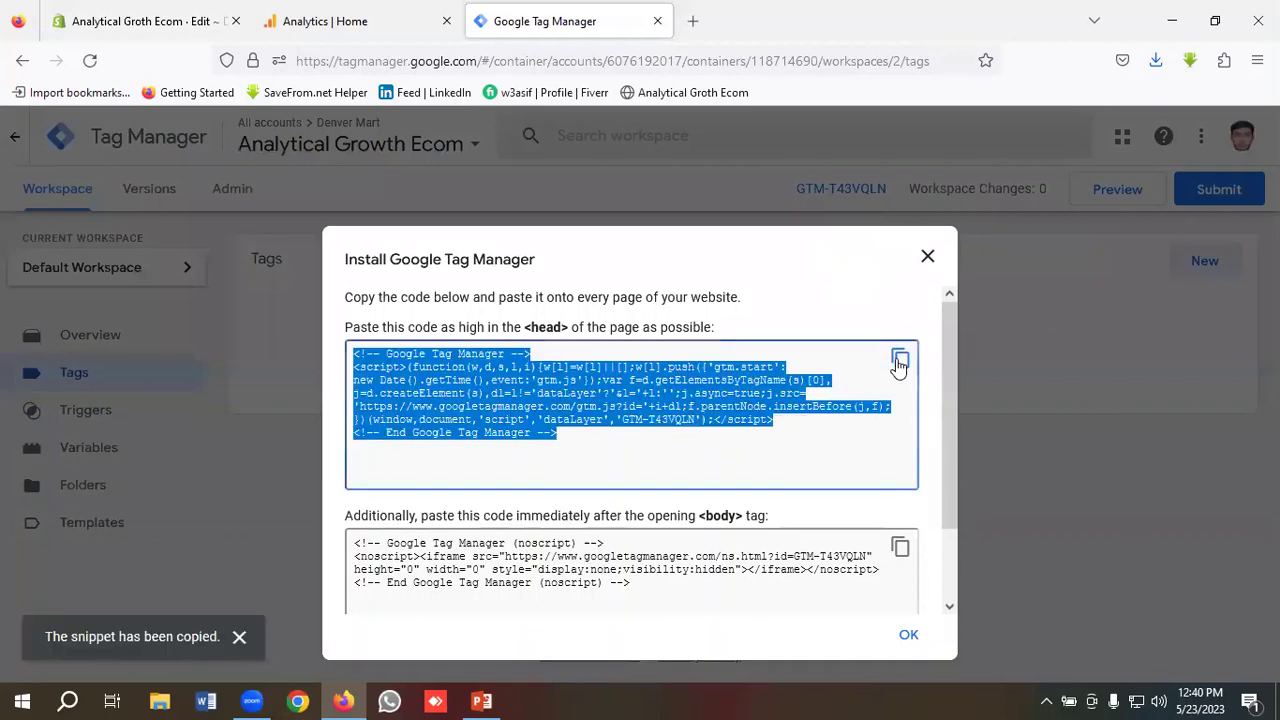
{"action": "left_click", "coordinate": [200, 20]}
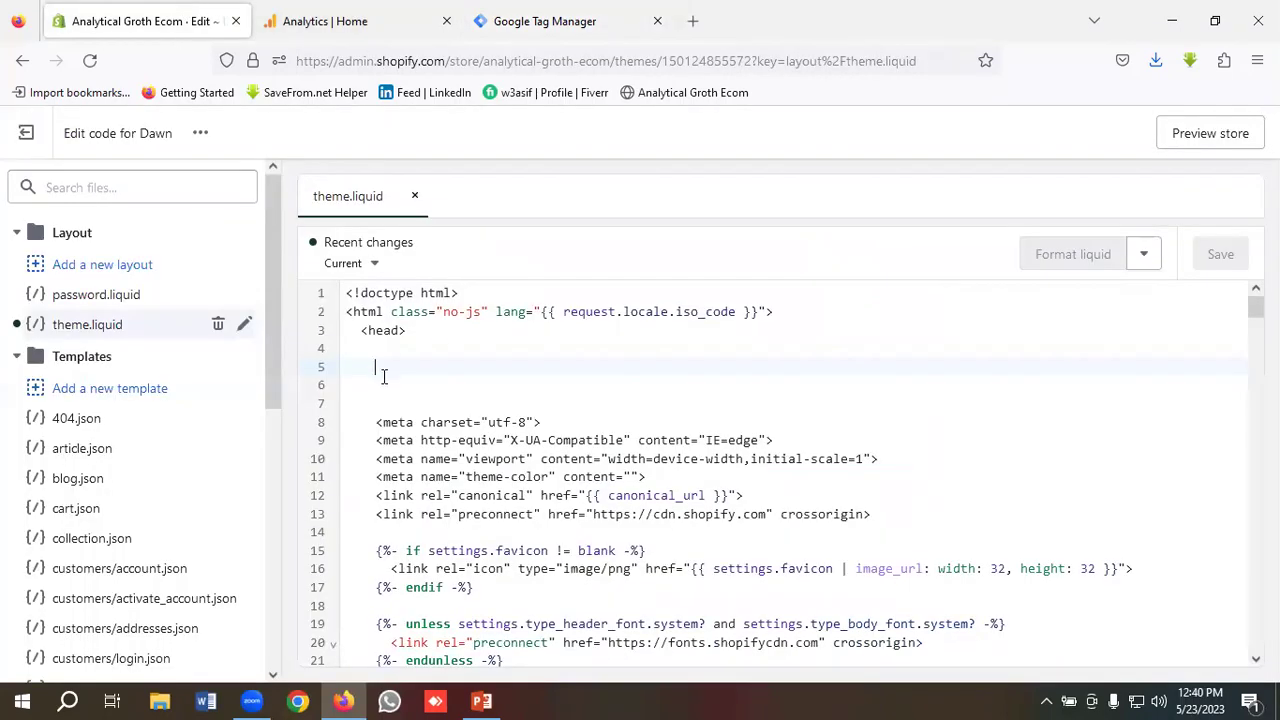
{"action": "key", "text": "Down"}
{"action": "key", "text": "ctrl+v"}
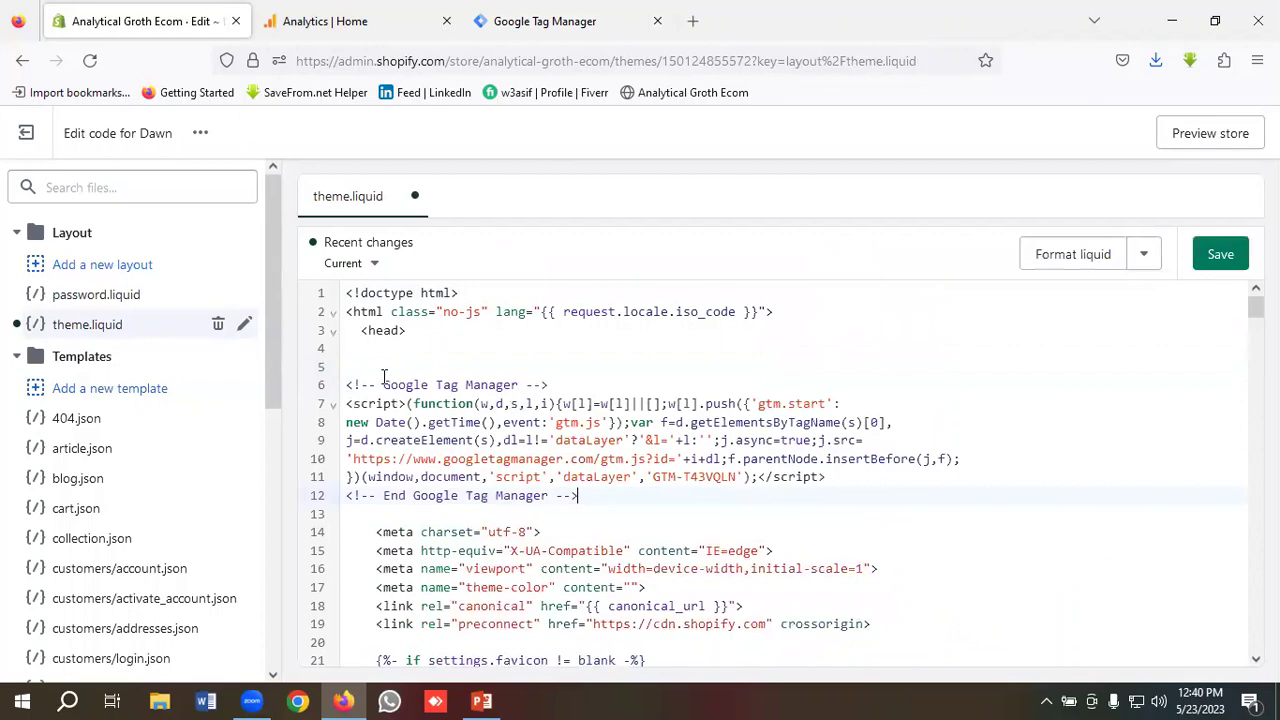
{"action": "left_click", "coordinate": [1220, 254]}
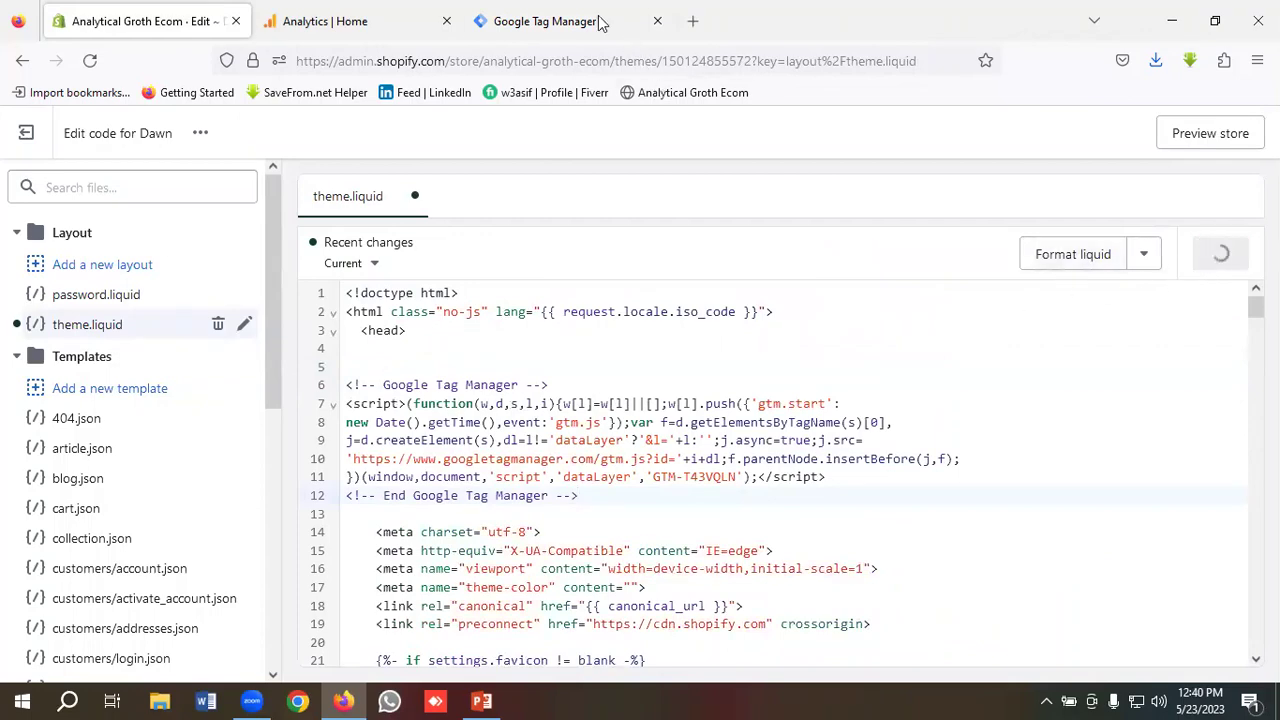
Copy Tag Manager's noscript snippet into theme.liquid on a new line directly after the opening body tag and save the file
{"action": "left_click", "coordinate": [545, 20]}
{"action": "left_click", "coordinate": [900, 549]}
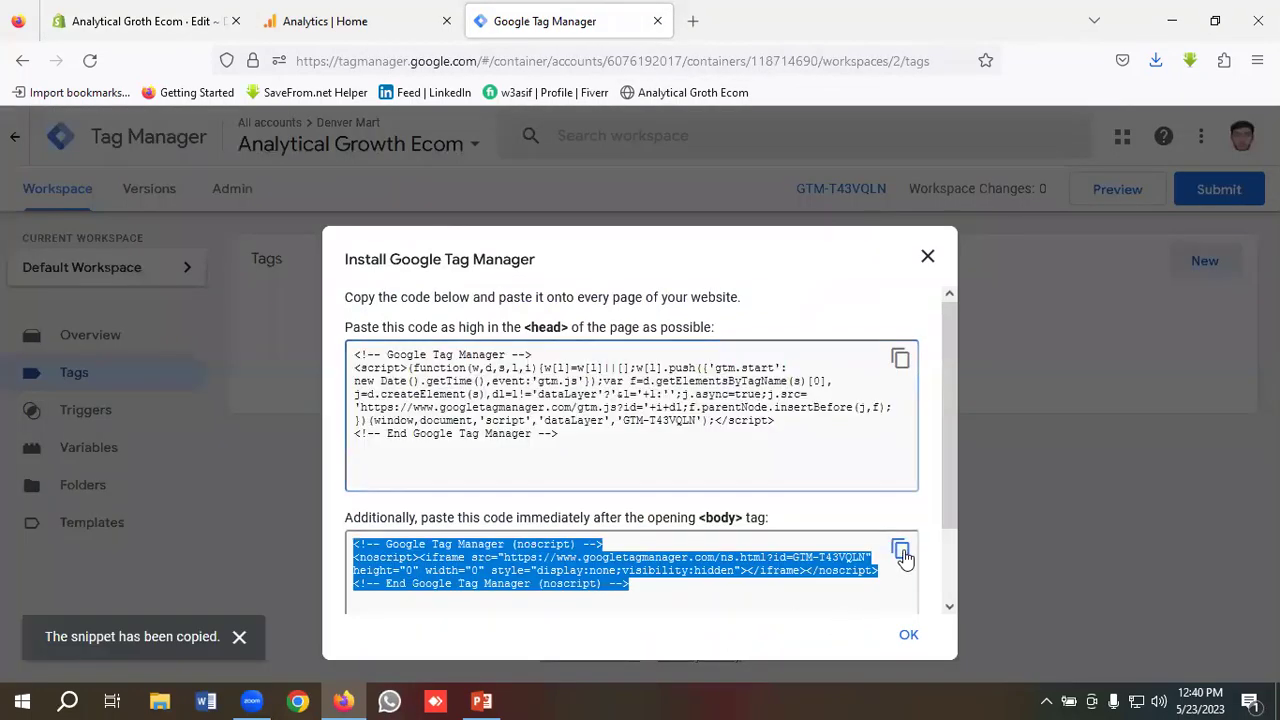
{"action": "left_click", "coordinate": [140, 21]}
{"action": "scroll", "coordinate": [455, 393], "scroll_direction": "down", "scroll_amount": 20}
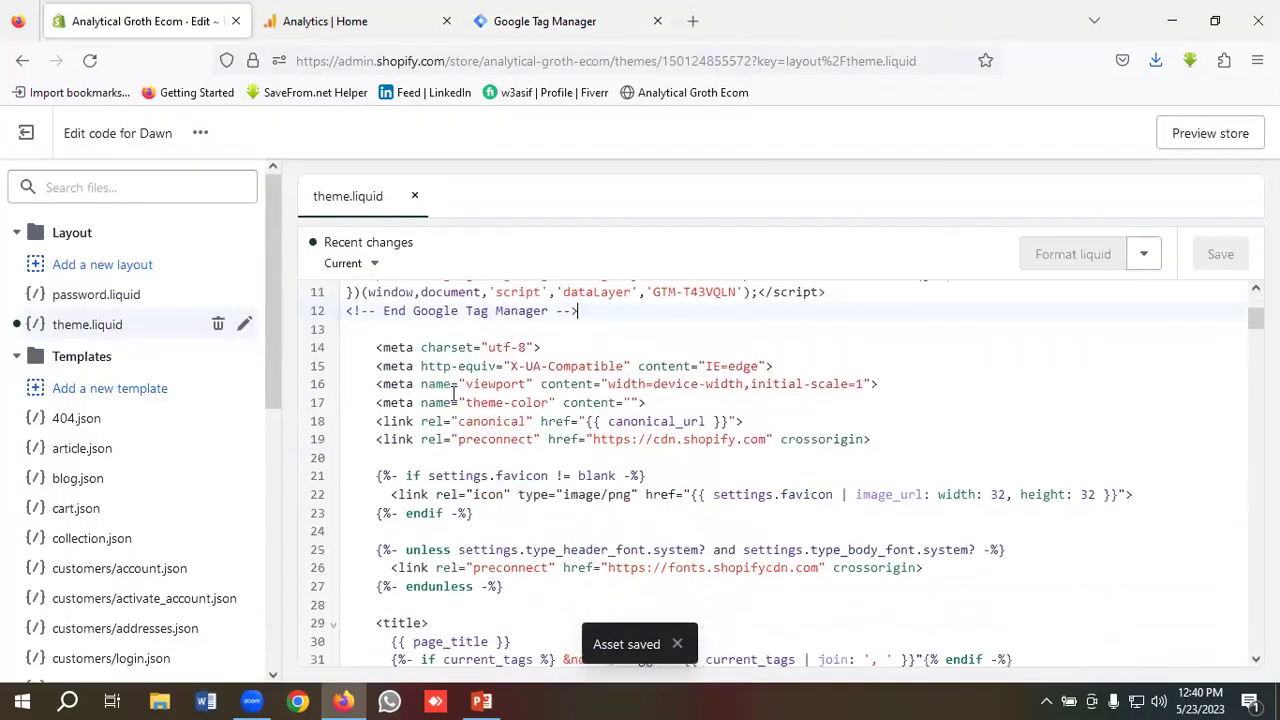
{"action": "scroll", "coordinate": [455, 393], "scroll_direction": "down", "scroll_amount": 20}
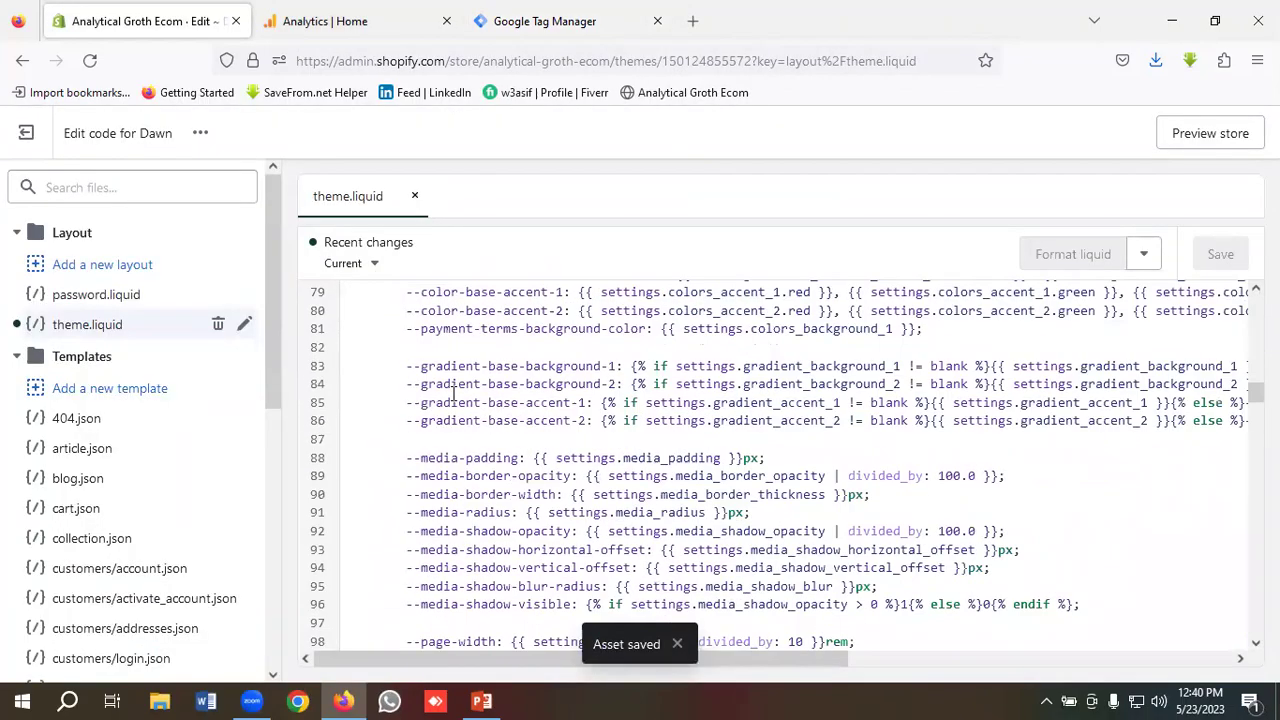
{"action": "scroll", "coordinate": [455, 393], "scroll_direction": "down", "scroll_amount": 20}
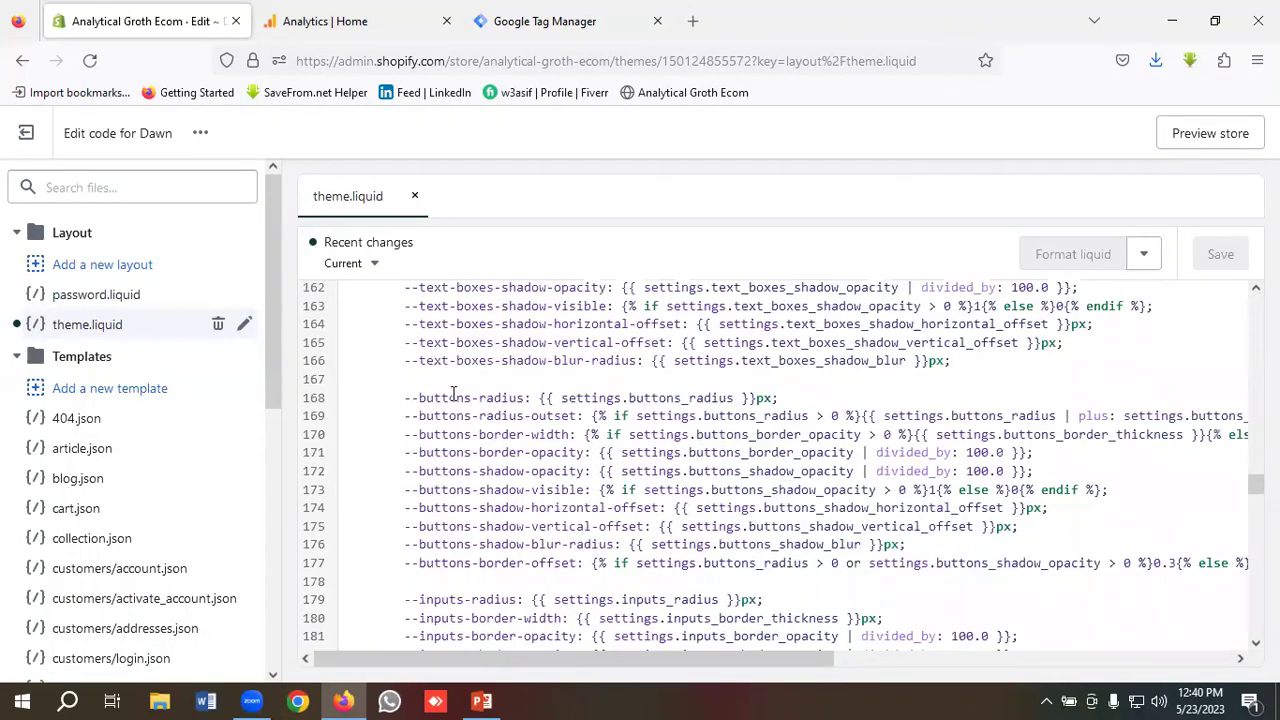
{"action": "scroll", "coordinate": [455, 393], "scroll_direction": "up", "scroll_amount": 2}
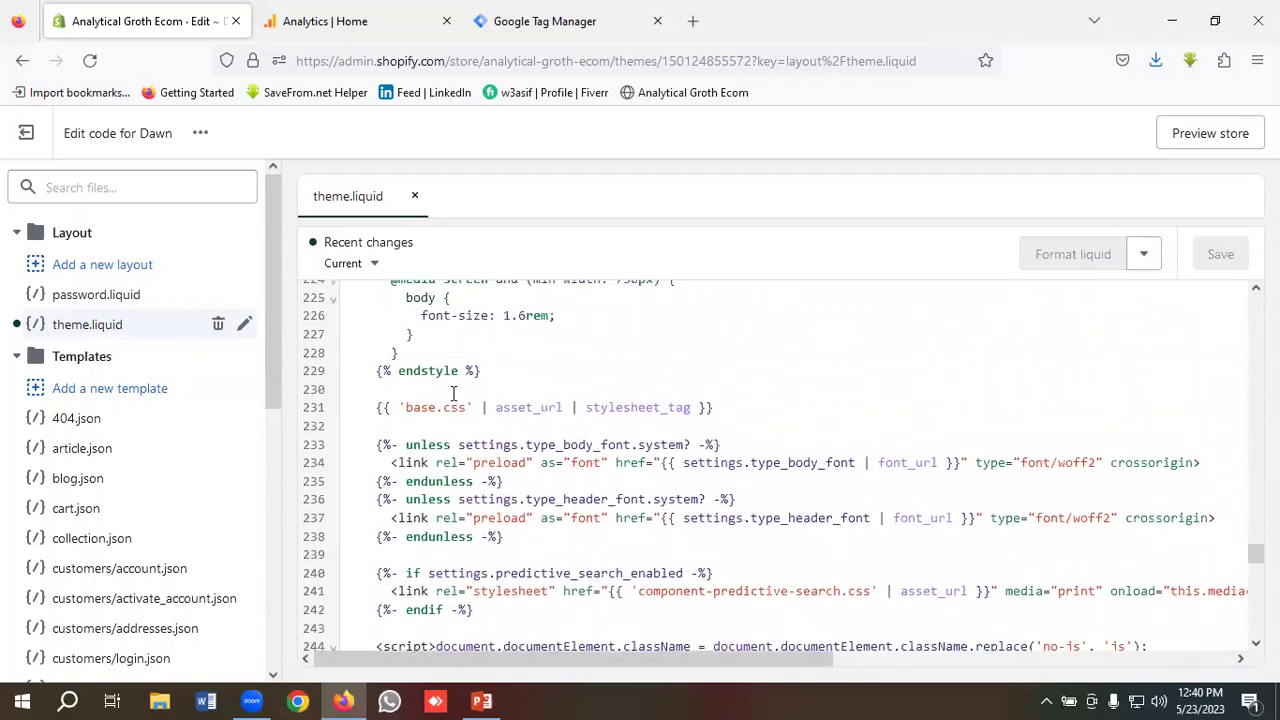
{"action": "scroll", "coordinate": [455, 393], "scroll_direction": "down", "scroll_amount": 8}
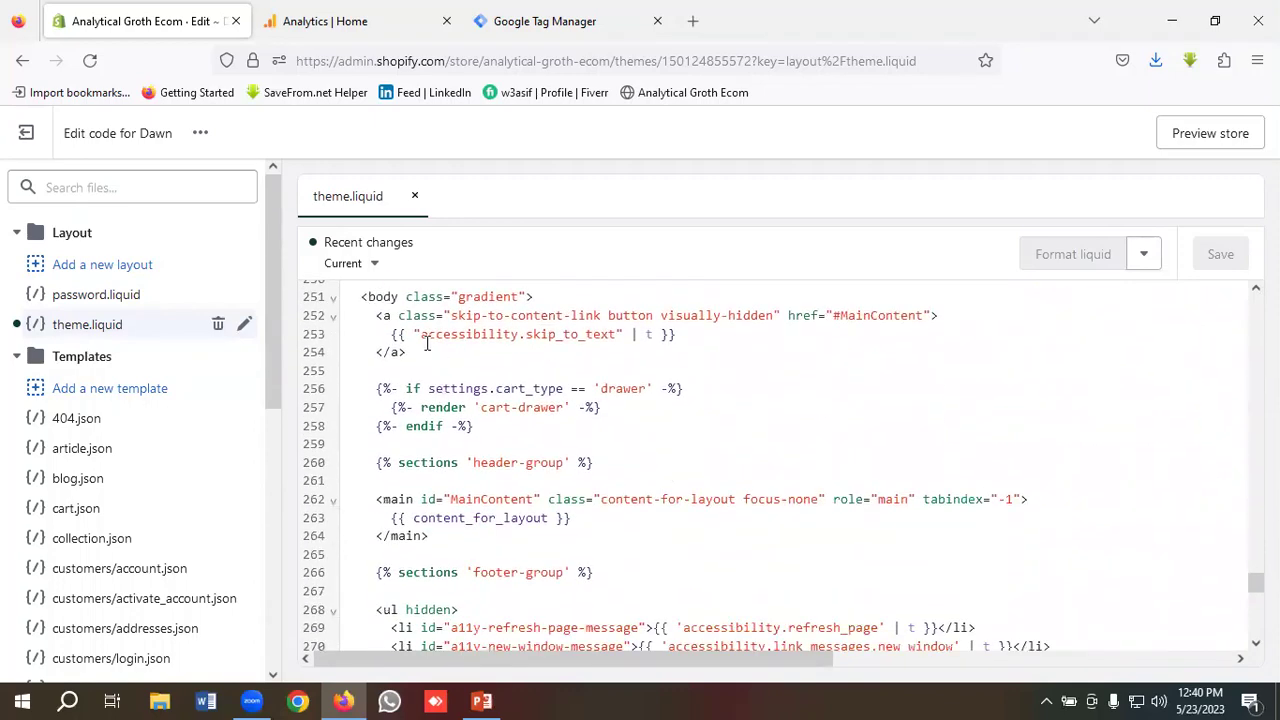
{"action": "left_click", "coordinate": [548, 297]}
{"action": "key", "text": "Return"}
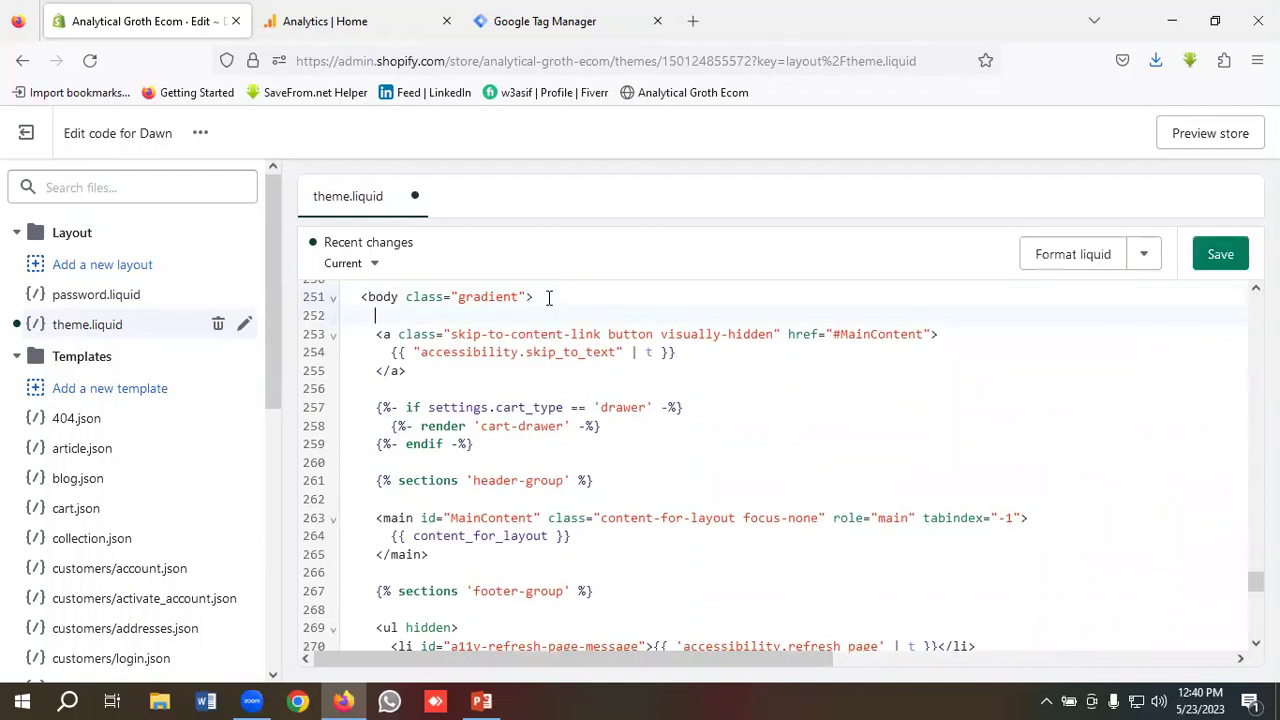
{"action": "key", "text": "ctrl+v"}
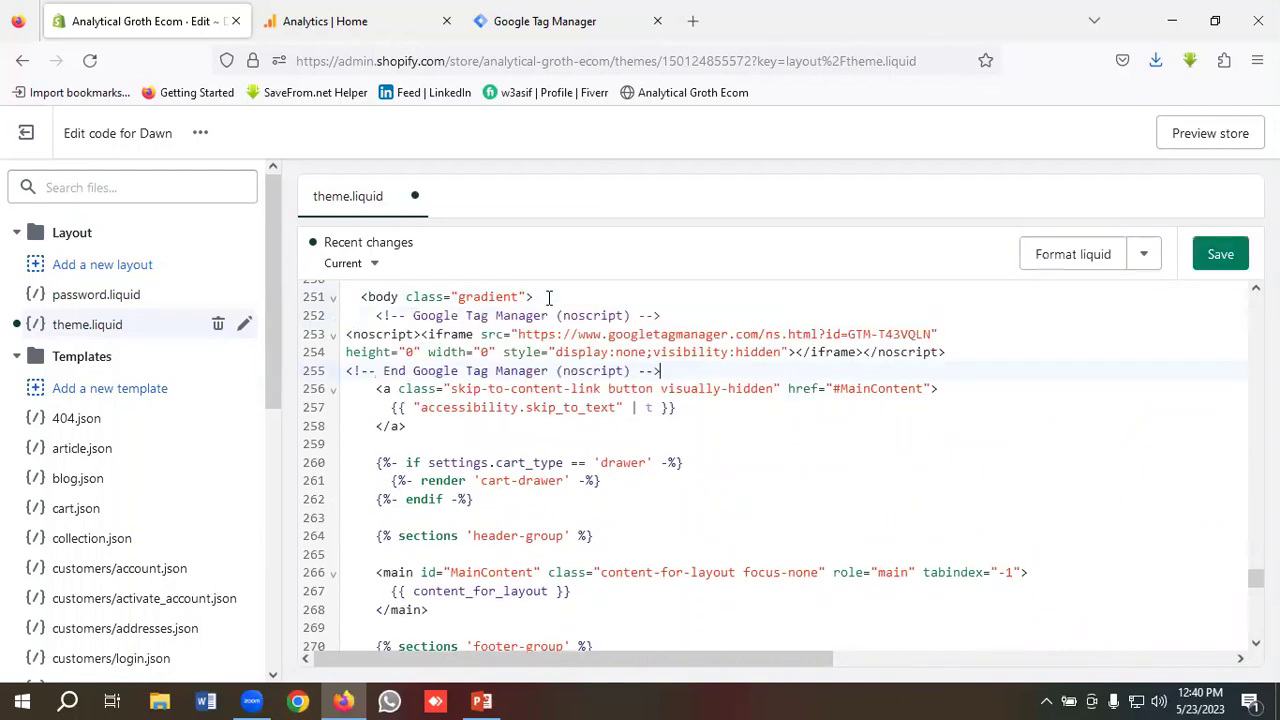
{"action": "left_click", "coordinate": [1220, 254]}
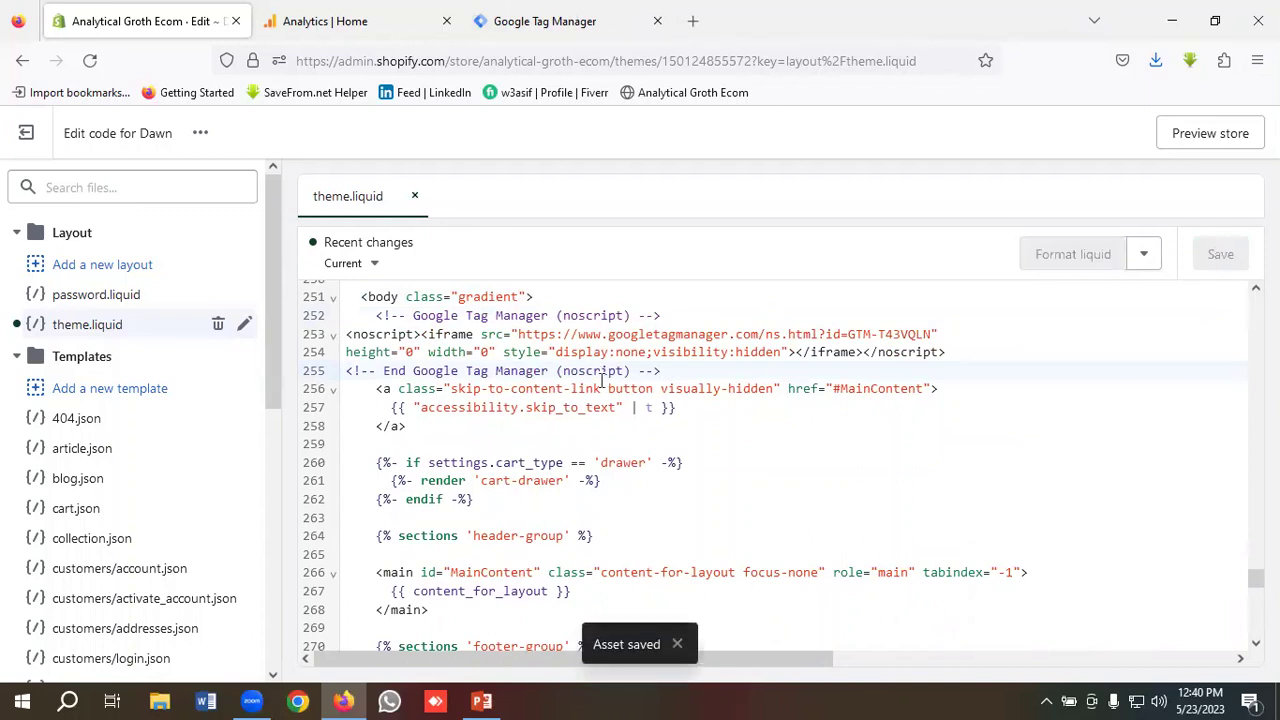
Switch to Google Tag Manager and start a new tag named GA4 Base Tag Shopify with type Google Analytics: GA4 Configuration
{"action": "left_click", "coordinate": [545, 21]}
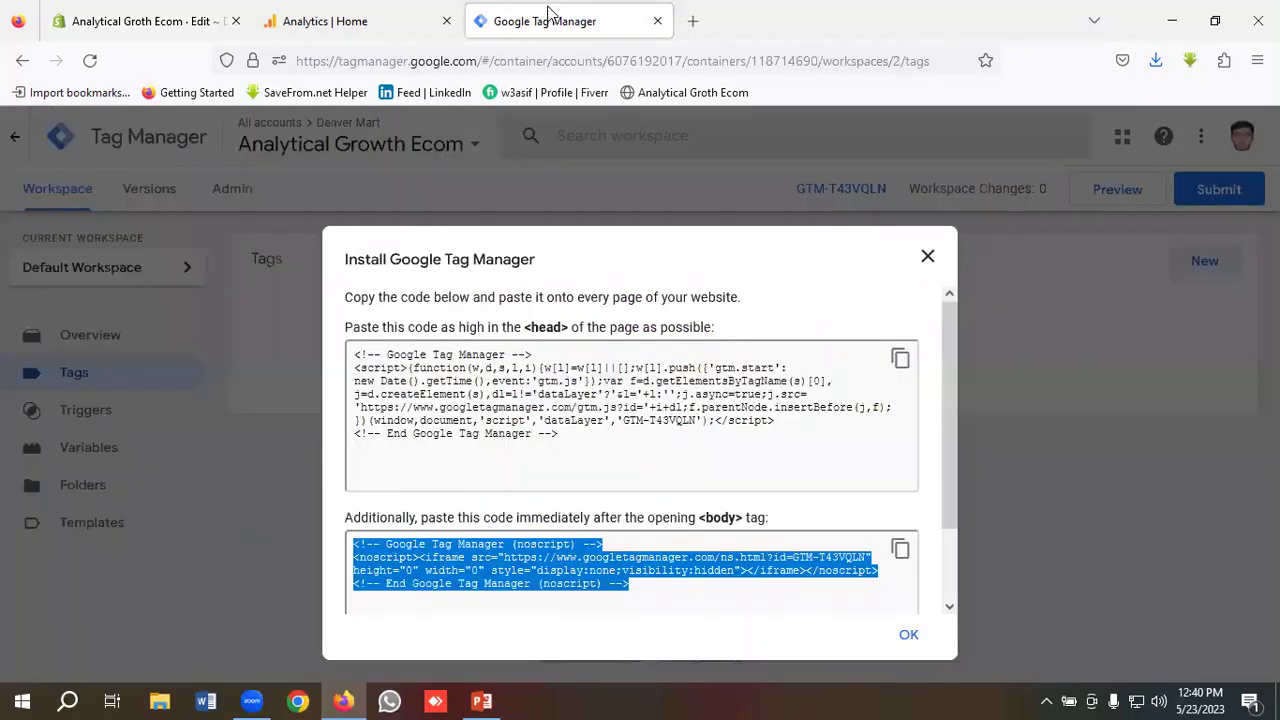
{"action": "left_click", "coordinate": [928, 257]}
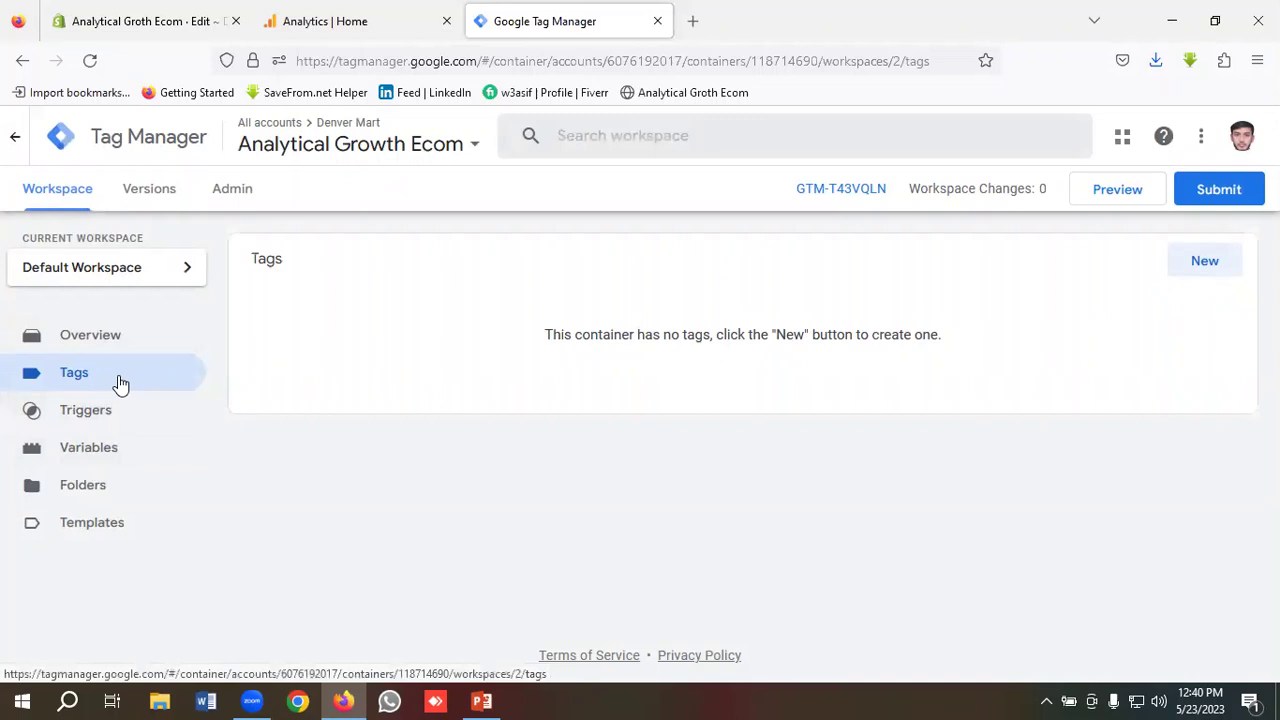
{"action": "left_click", "coordinate": [1205, 268]}
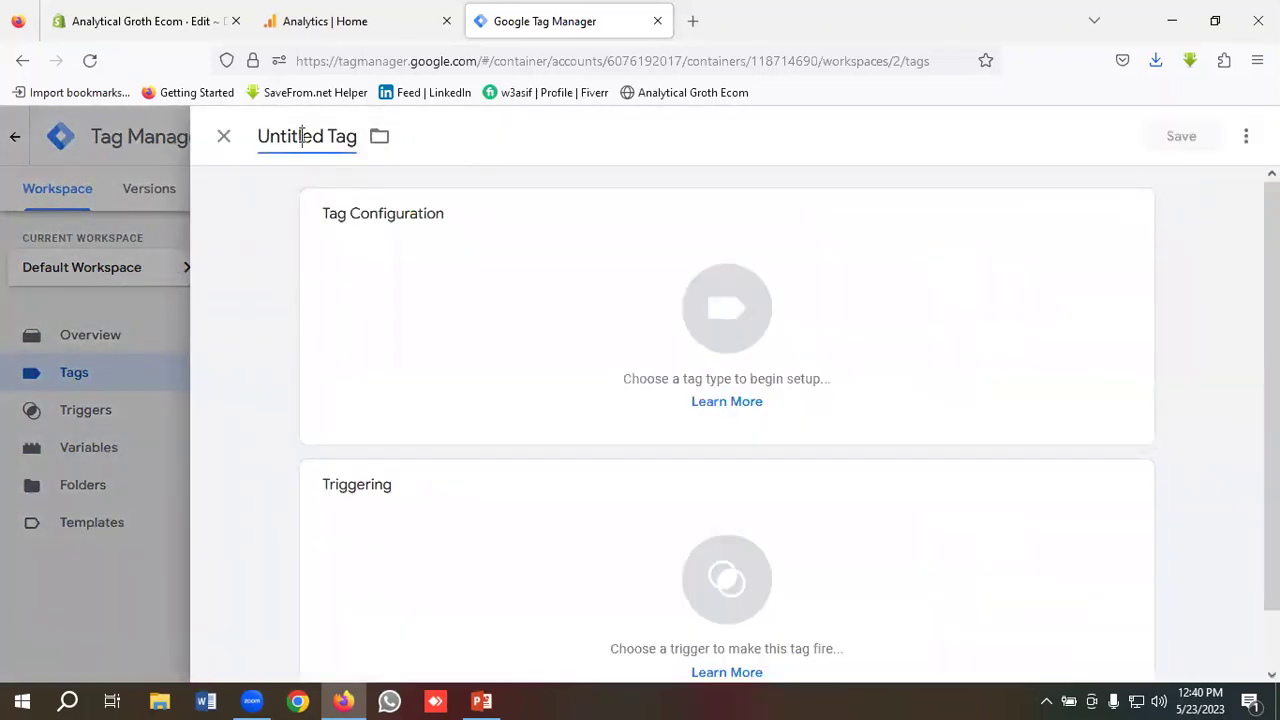
{"action": "left_click", "coordinate": [301, 135]}
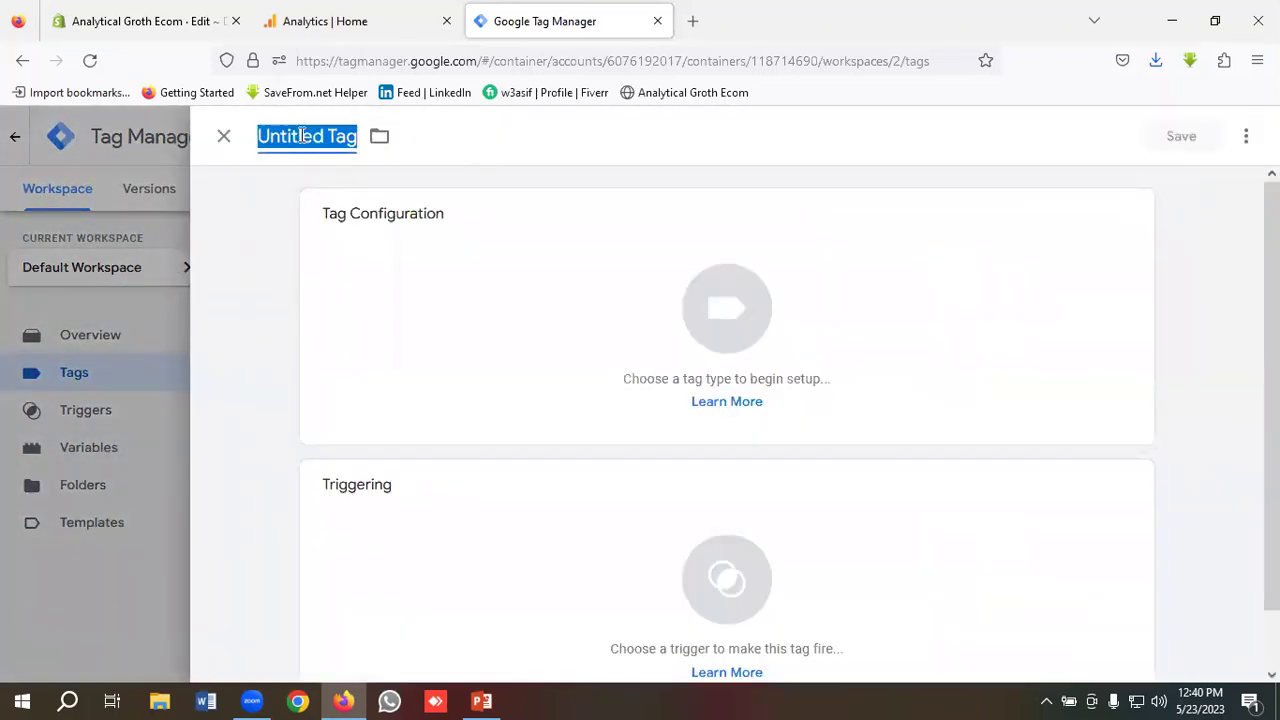
{"action": "key", "text": "BackSpace"}
{"action": "type", "text": "GA"}
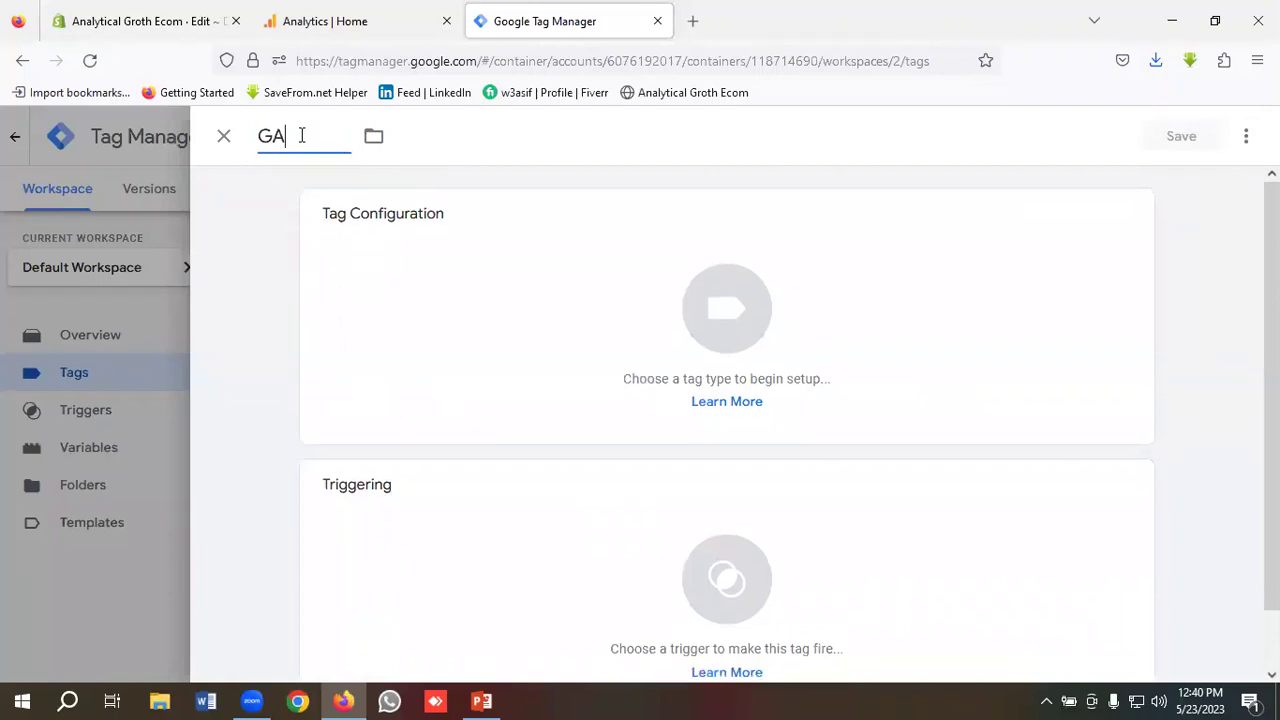
{"action": "type", "text": "4 Base Tag S"}
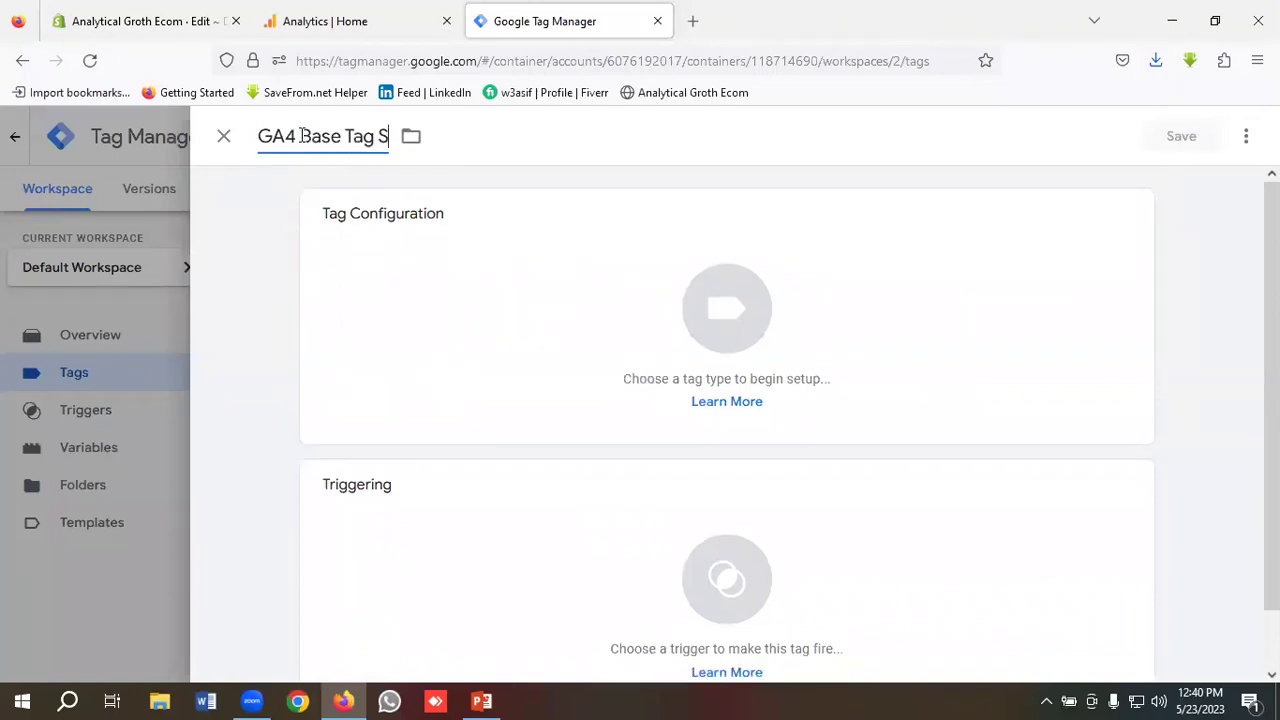
{"action": "type", "text": "hopify"}
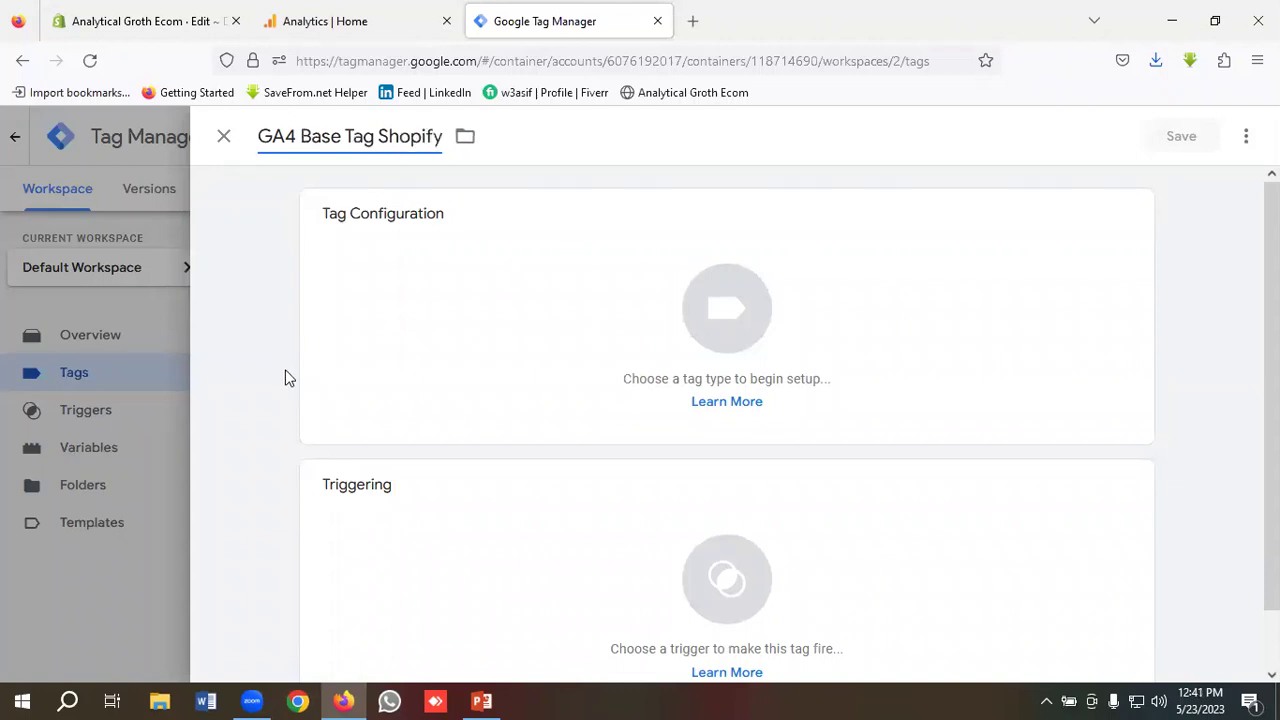
{"action": "left_click", "coordinate": [713, 320]}
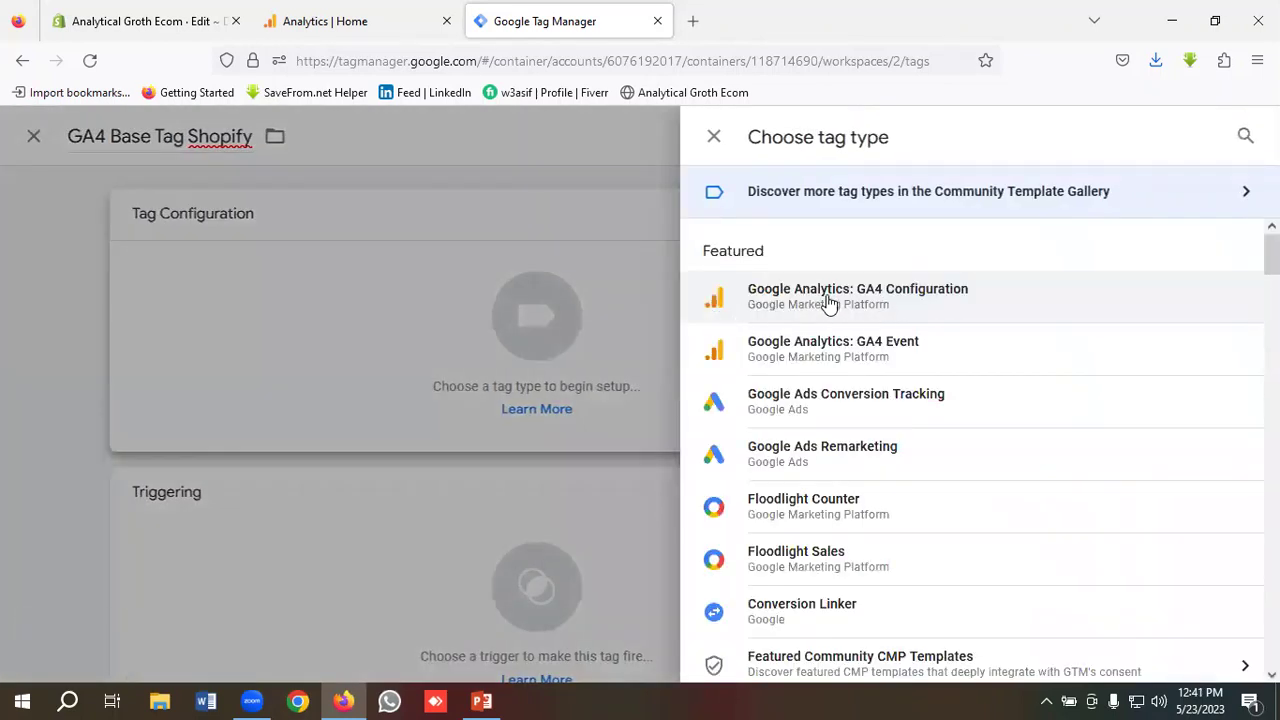
{"action": "left_click", "coordinate": [845, 298]}
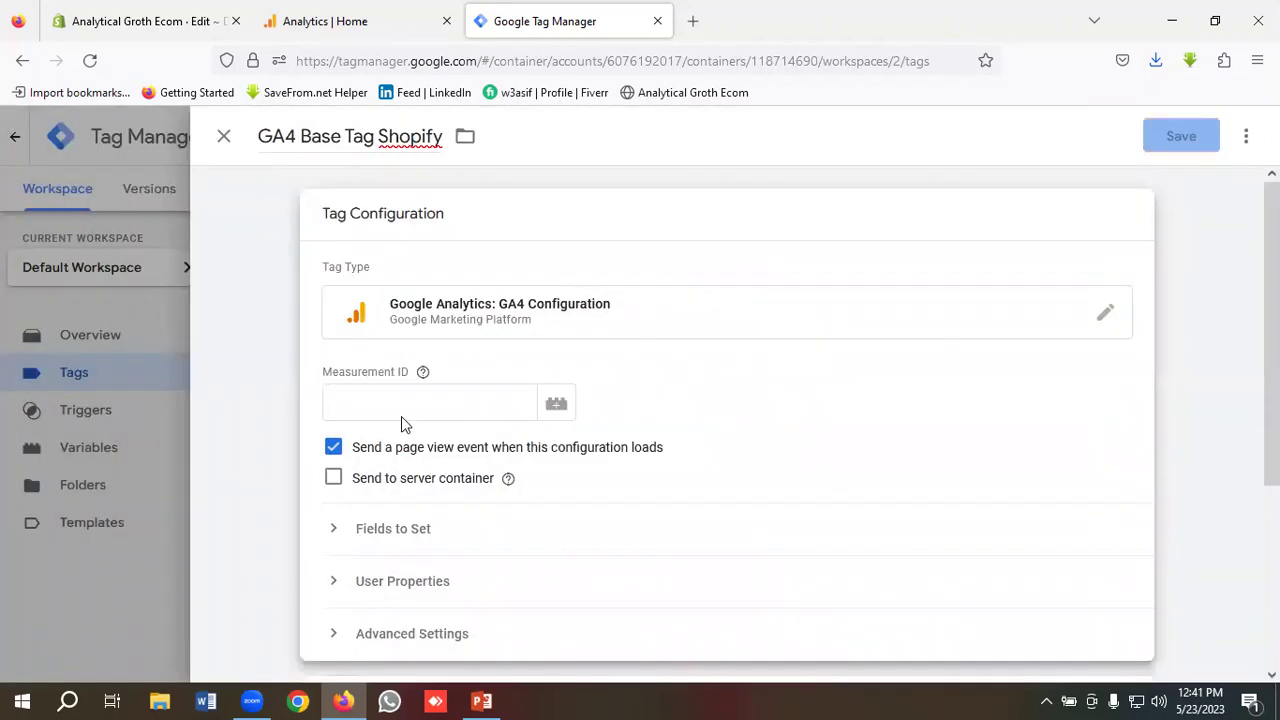
Copy the measurement ID of the Analytical Growth Ecom web data stream from Google Analytics into the tag's Measurement ID
{"action": "left_click", "coordinate": [386, 406]}
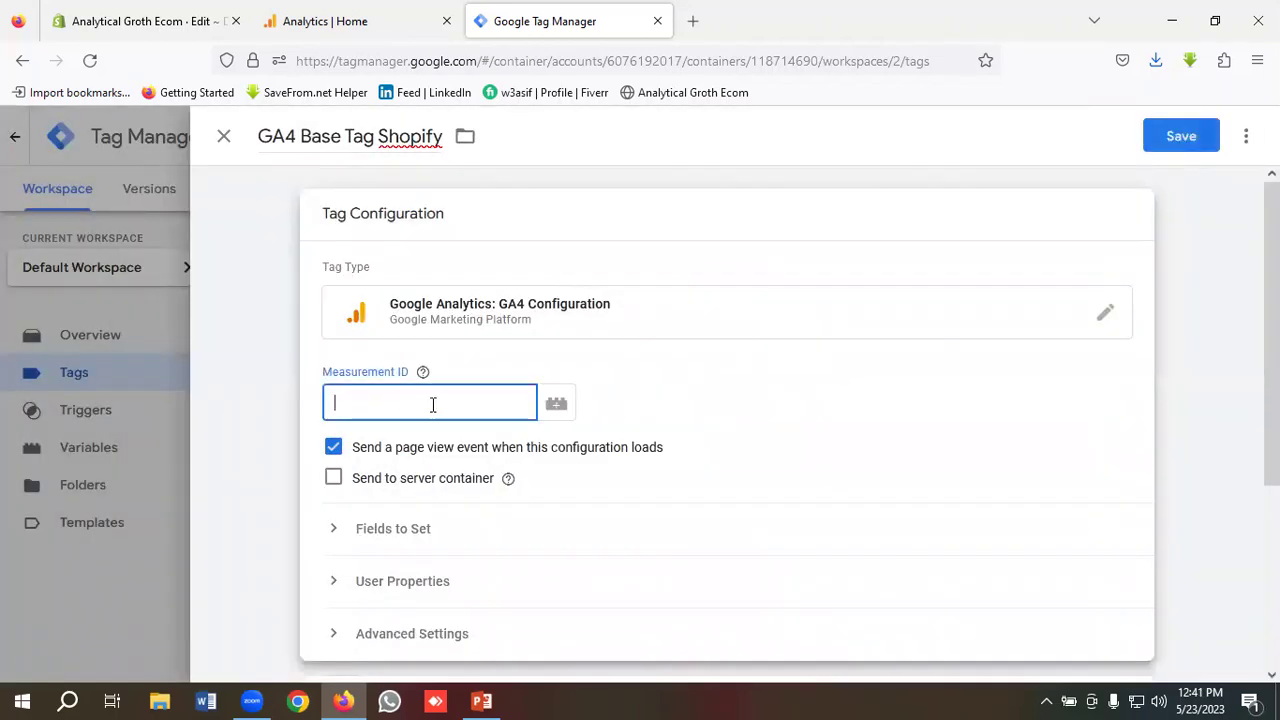
{"action": "left_click", "coordinate": [508, 478]}
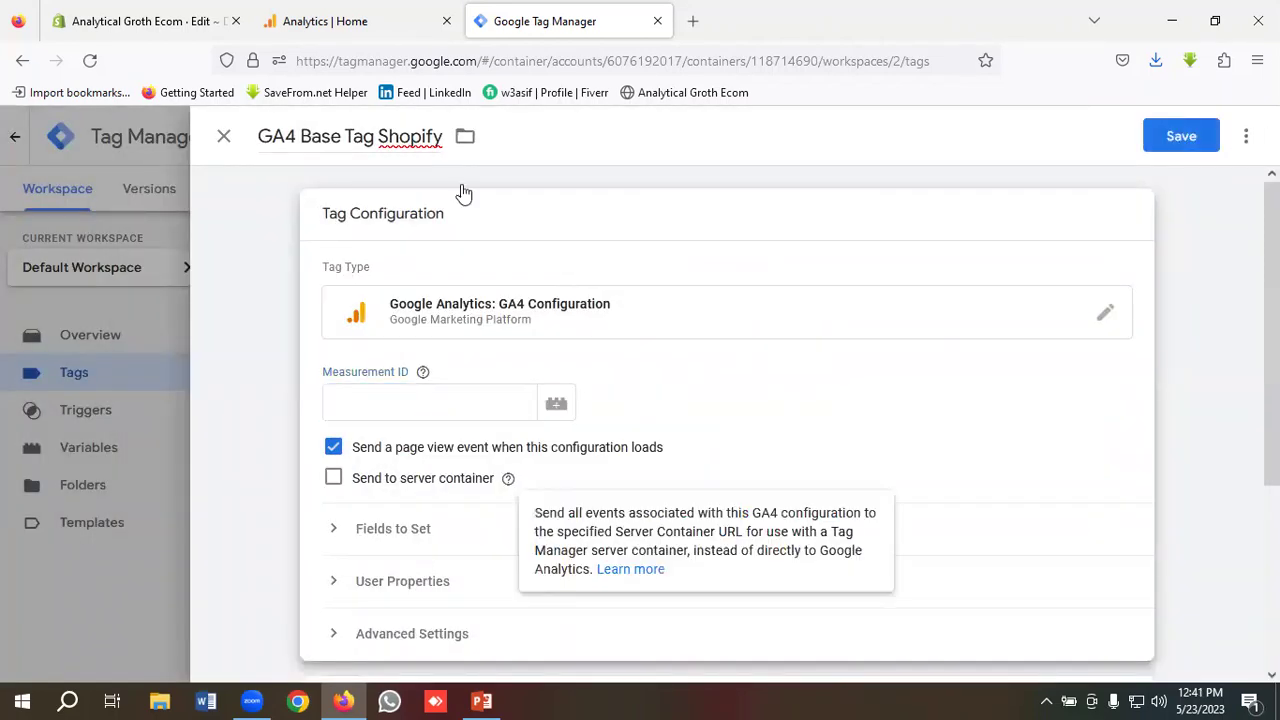
{"action": "left_click", "coordinate": [390, 14]}
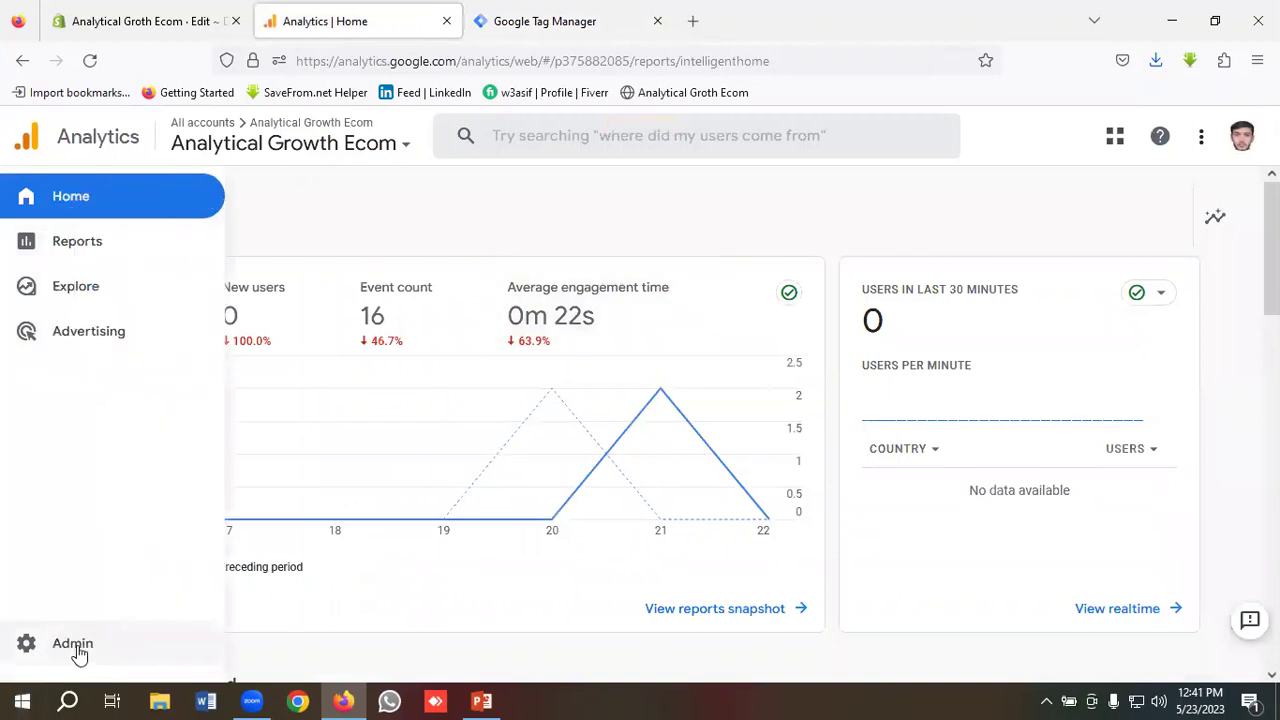
{"action": "left_click", "coordinate": [73, 644]}
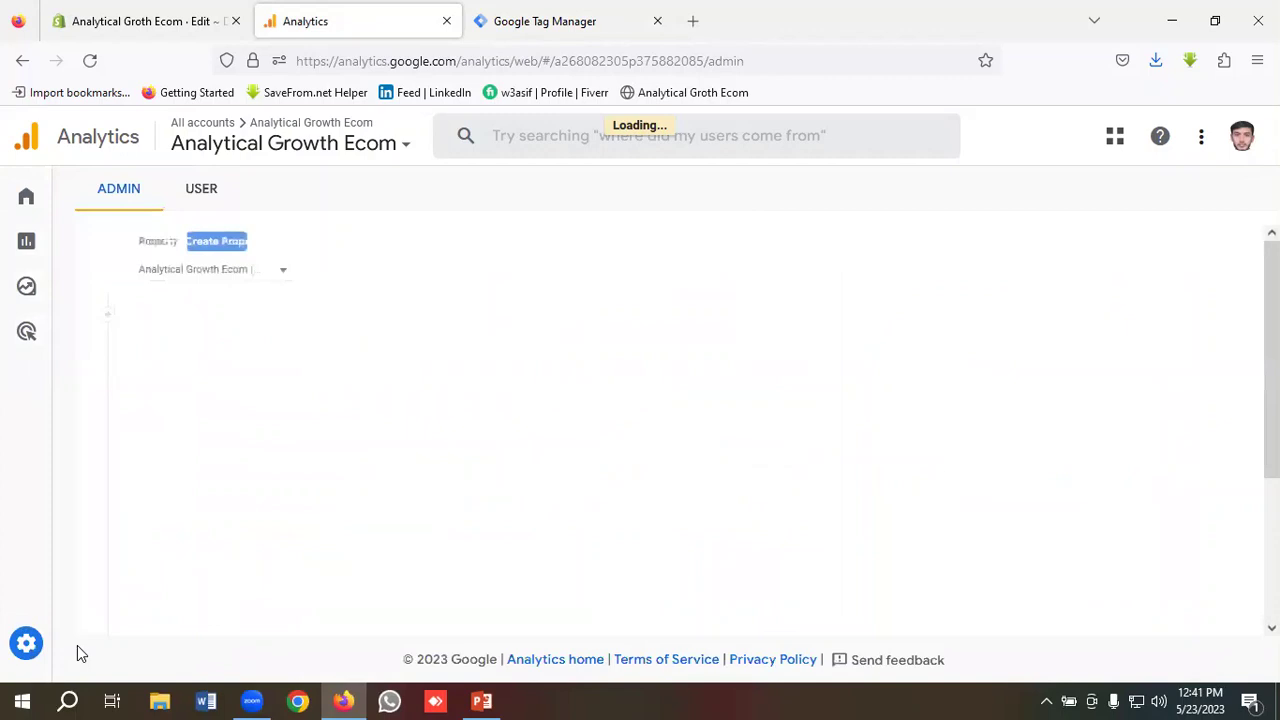
{"action": "left_click", "coordinate": [566, 424]}
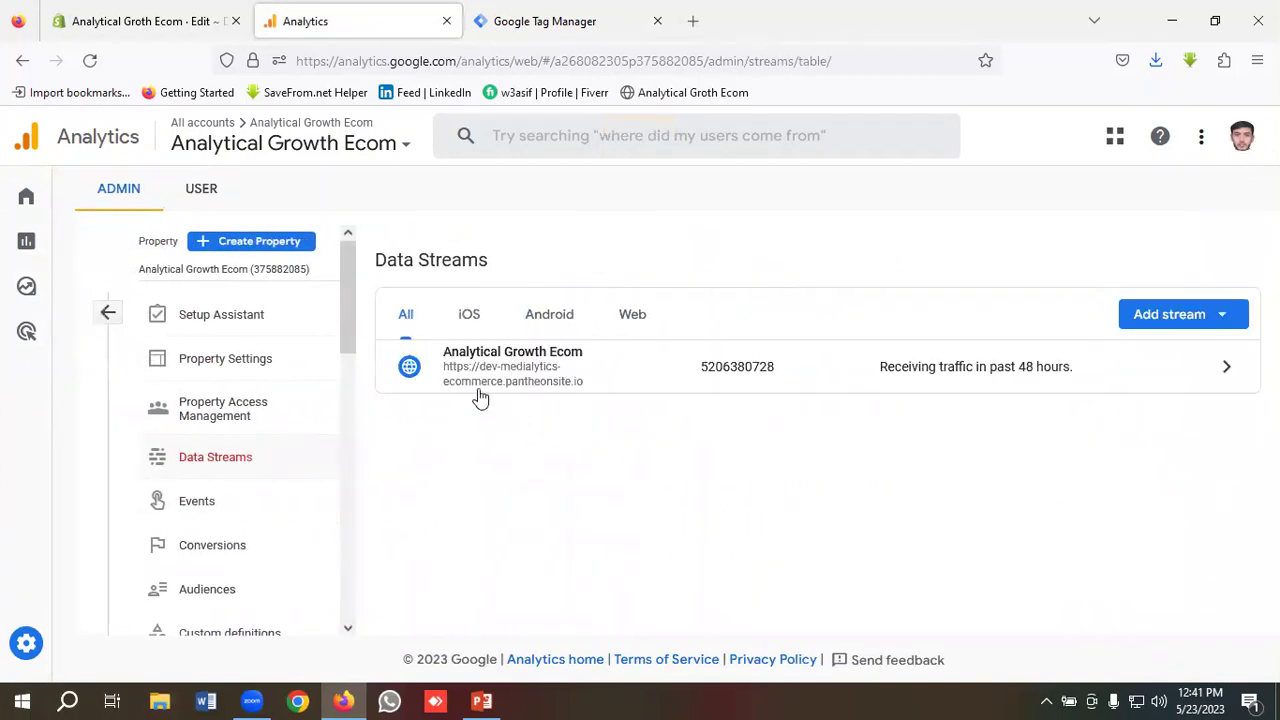
{"action": "left_click", "coordinate": [486, 366]}
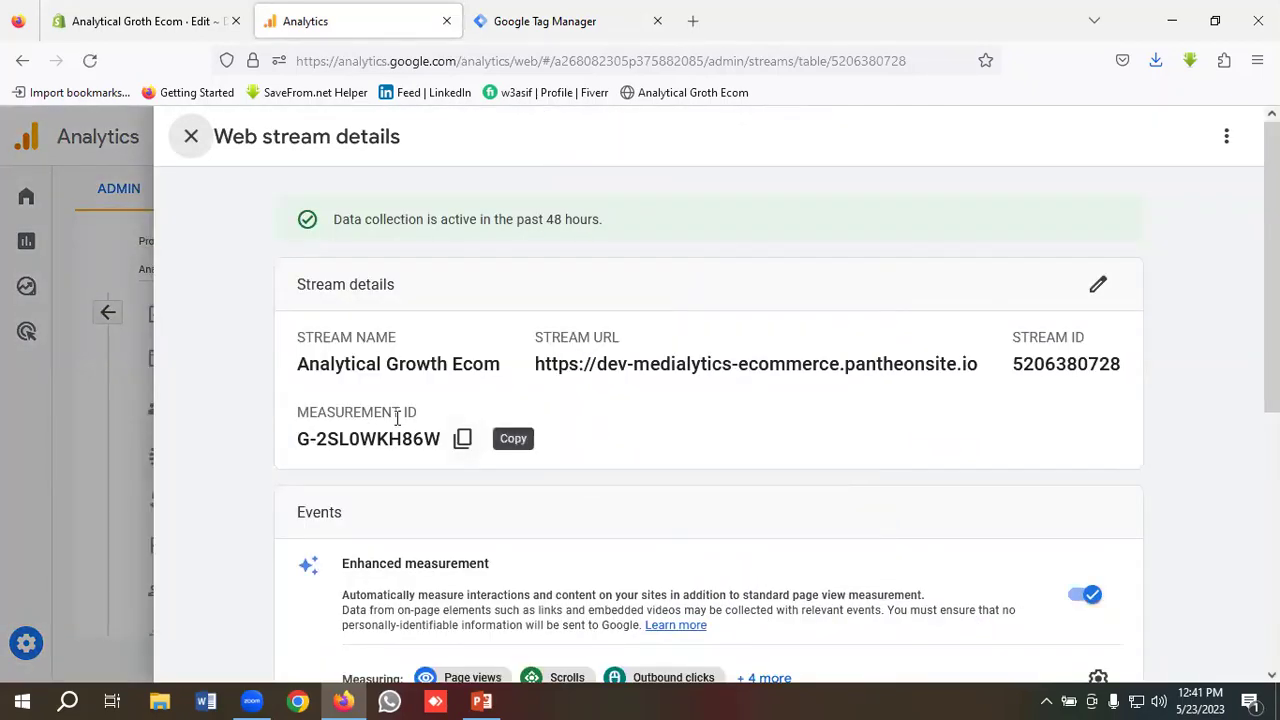
{"action": "left_click", "coordinate": [462, 438]}
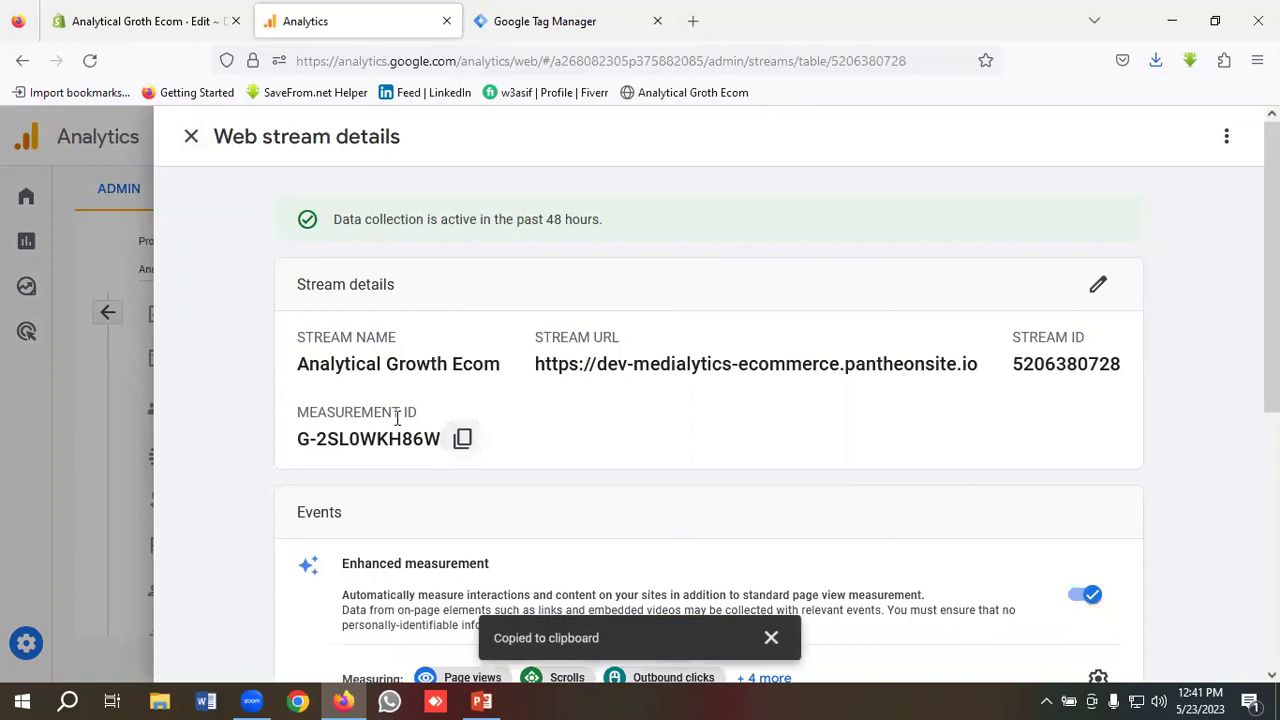
{"action": "left_click", "coordinate": [578, 12]}
{"action": "left_click", "coordinate": [403, 404]}
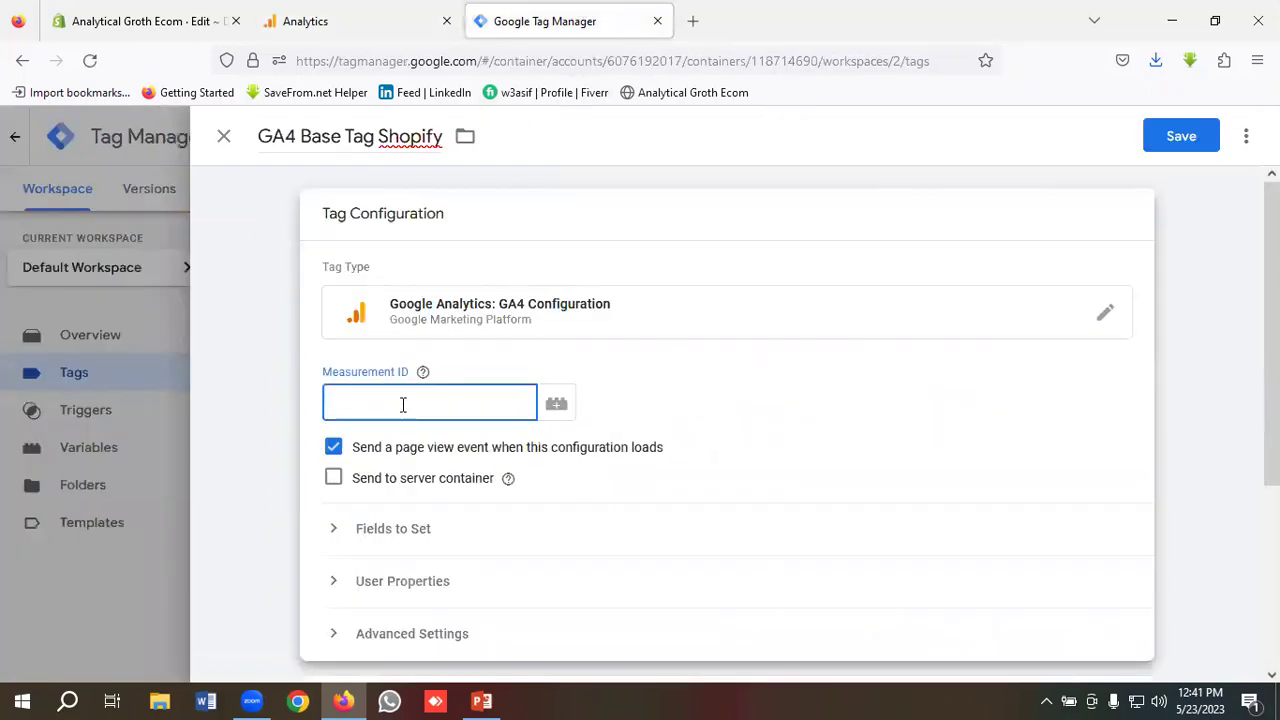
{"action": "key", "text": "ctrl+v"}
Set the tag to fire on the All Pages trigger and save it
{"action": "scroll", "coordinate": [459, 356], "scroll_direction": "down", "scroll_amount": 2}
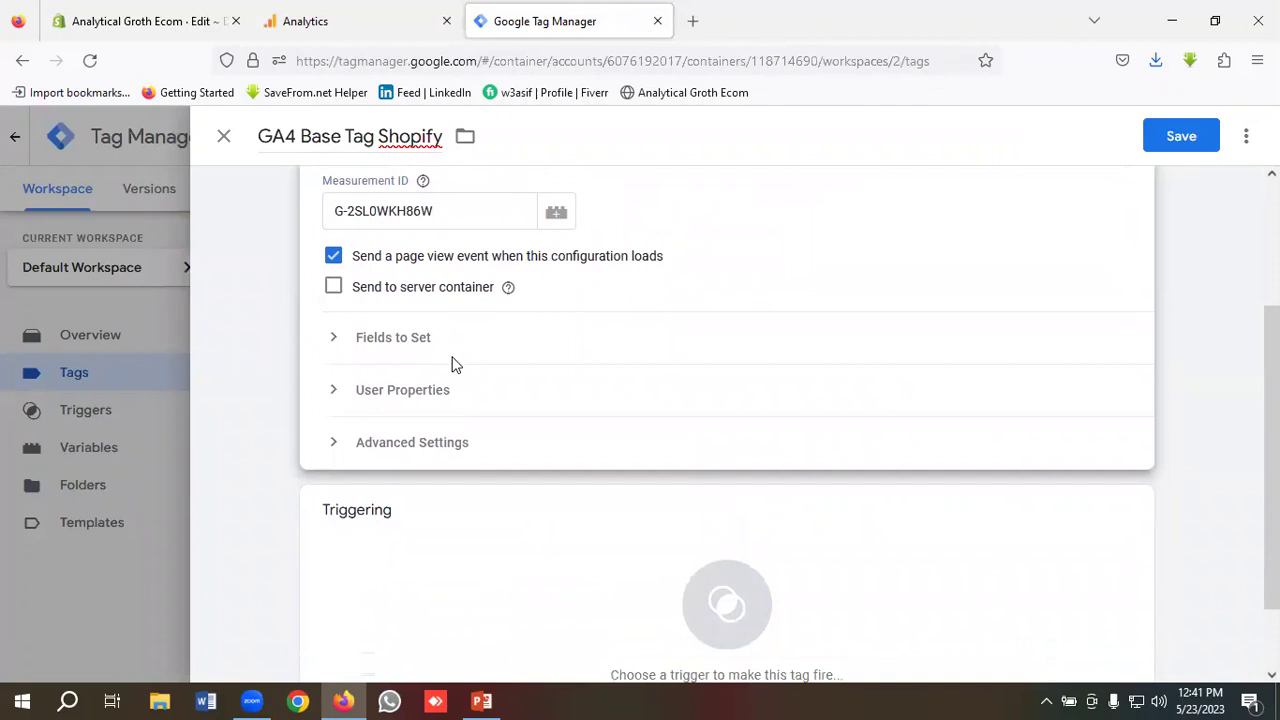
{"action": "scroll", "coordinate": [430, 400], "scroll_direction": "down", "scroll_amount": 1}
{"action": "scroll", "coordinate": [420, 423], "scroll_direction": "up", "scroll_amount": 1}
{"action": "scroll", "coordinate": [420, 423], "scroll_direction": "down", "scroll_amount": 1}
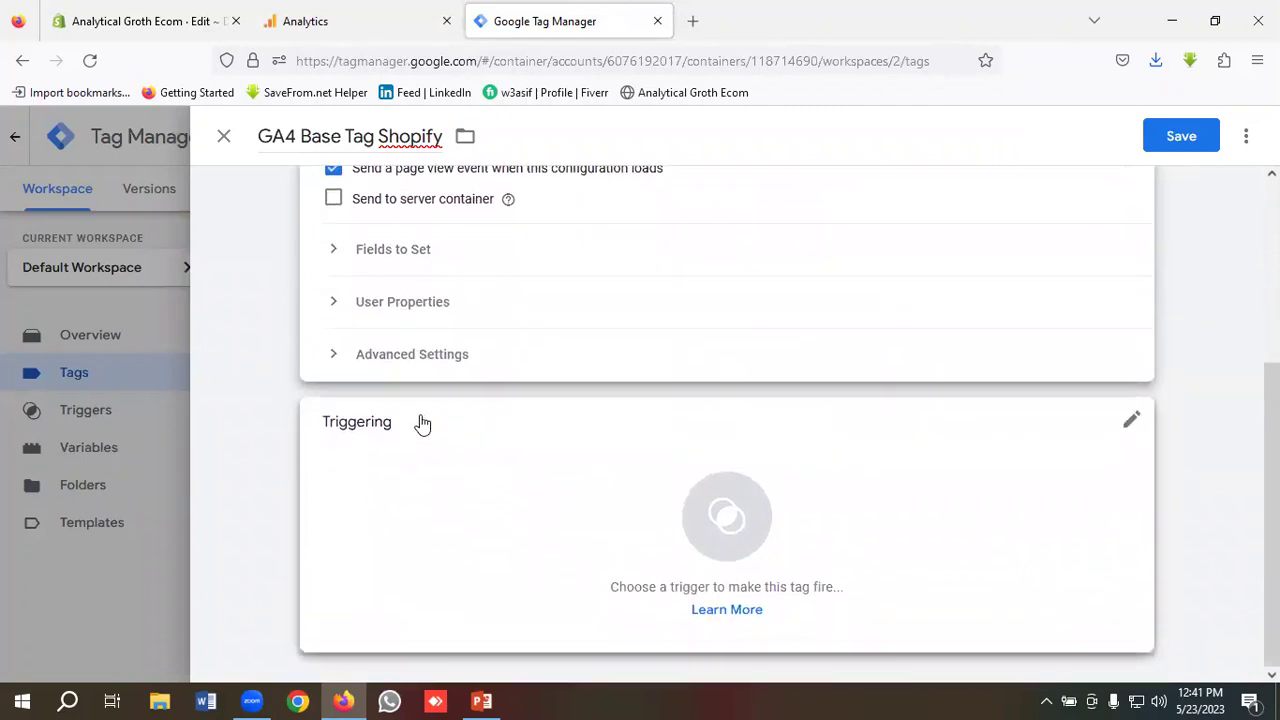
{"action": "scroll", "coordinate": [420, 423], "scroll_direction": "up", "scroll_amount": 1}
{"action": "scroll", "coordinate": [420, 423], "scroll_direction": "down", "scroll_amount": 1}
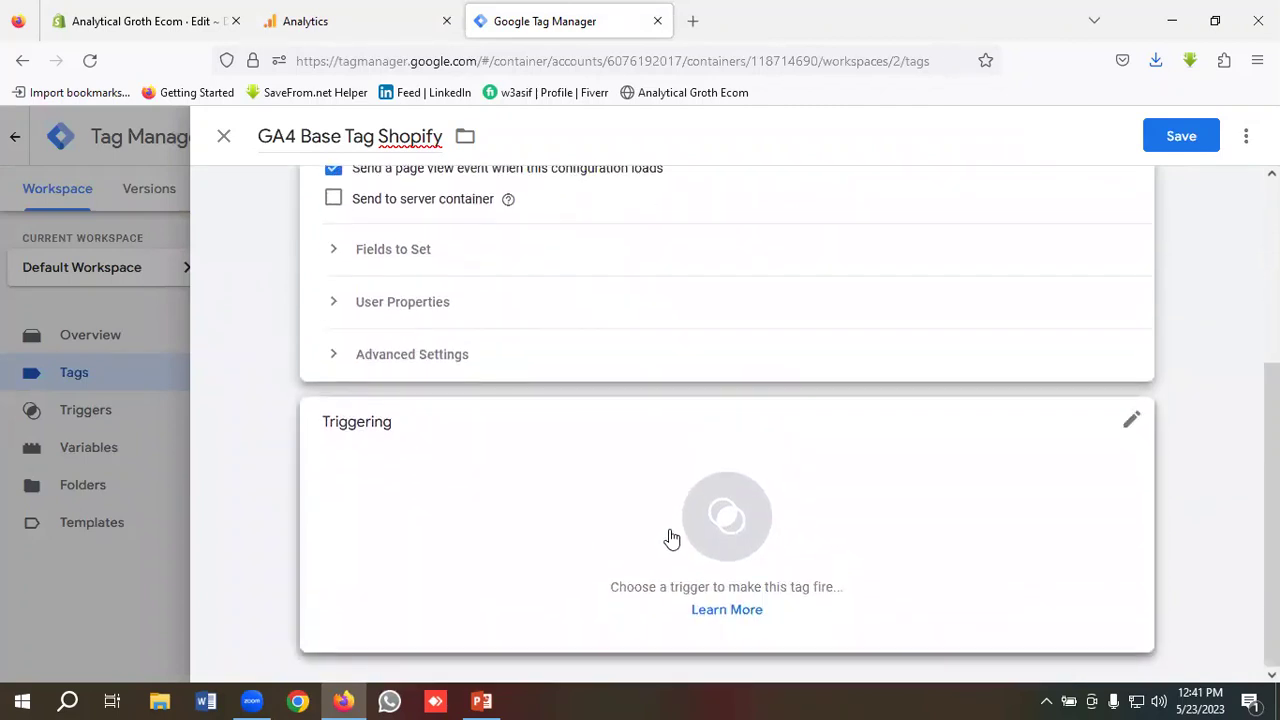
{"action": "left_click", "coordinate": [700, 540]}
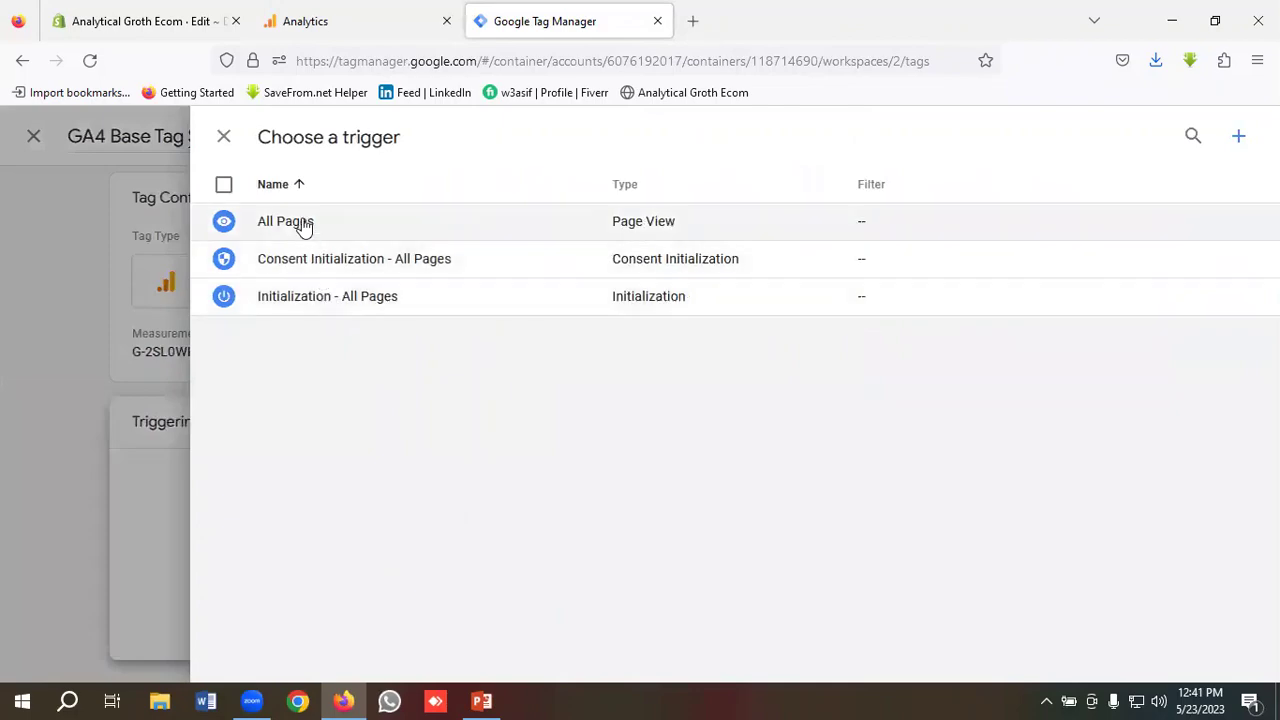
{"action": "left_click", "coordinate": [303, 226]}
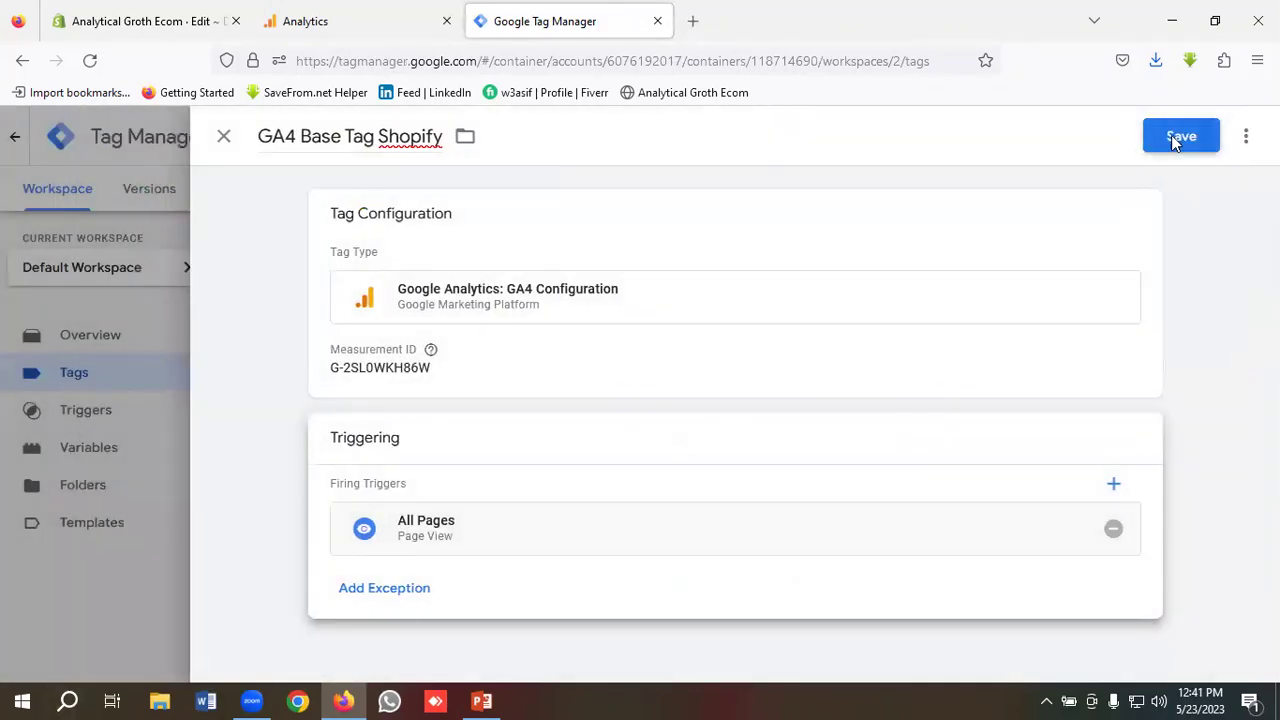
{"action": "left_click", "coordinate": [1175, 137]}
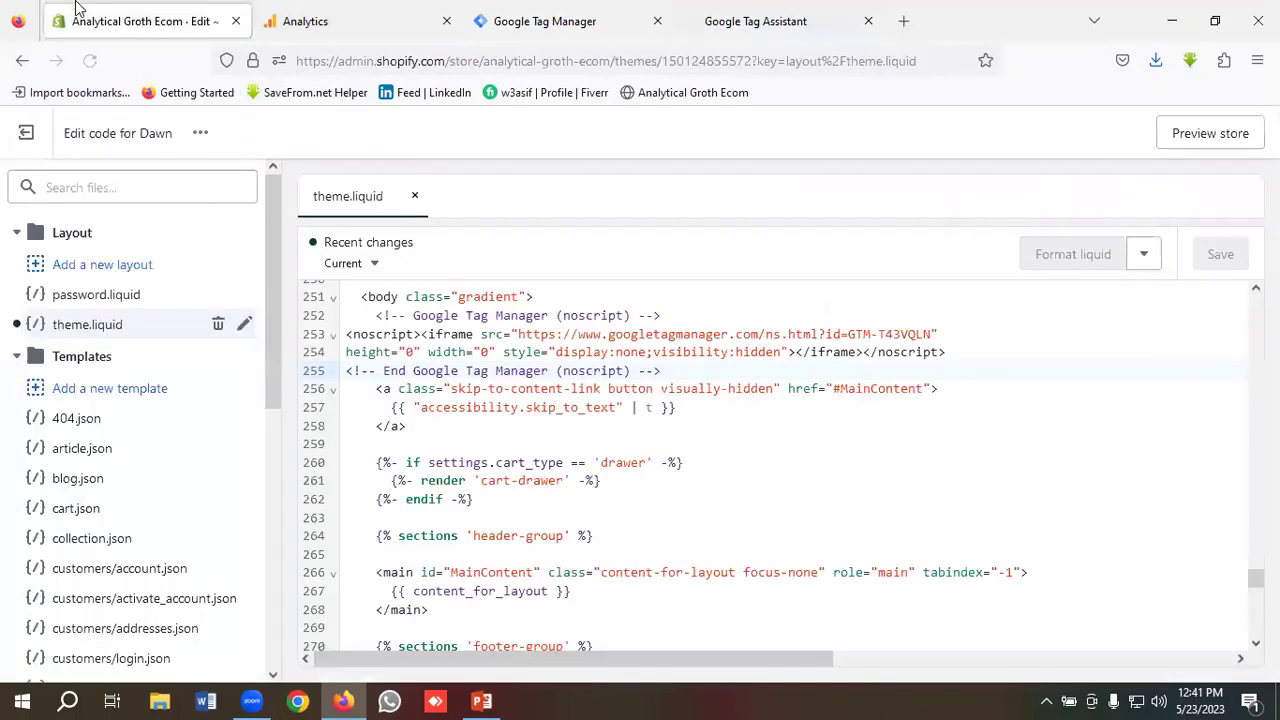
Open the Analytical Groth Ecom storefront in a new browser tab and copy its address
{"action": "left_click", "coordinate": [779, 24]}
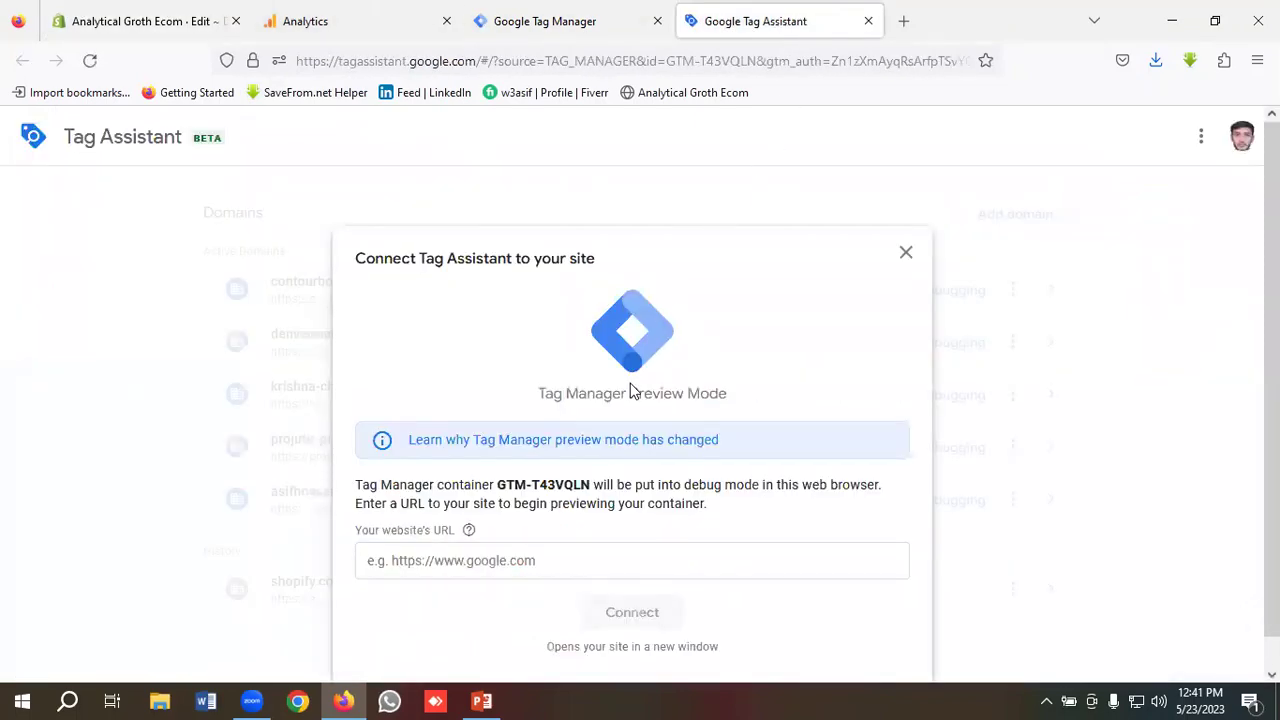
{"action": "left_click", "coordinate": [901, 22]}
{"action": "left_click", "coordinate": [689, 92]}
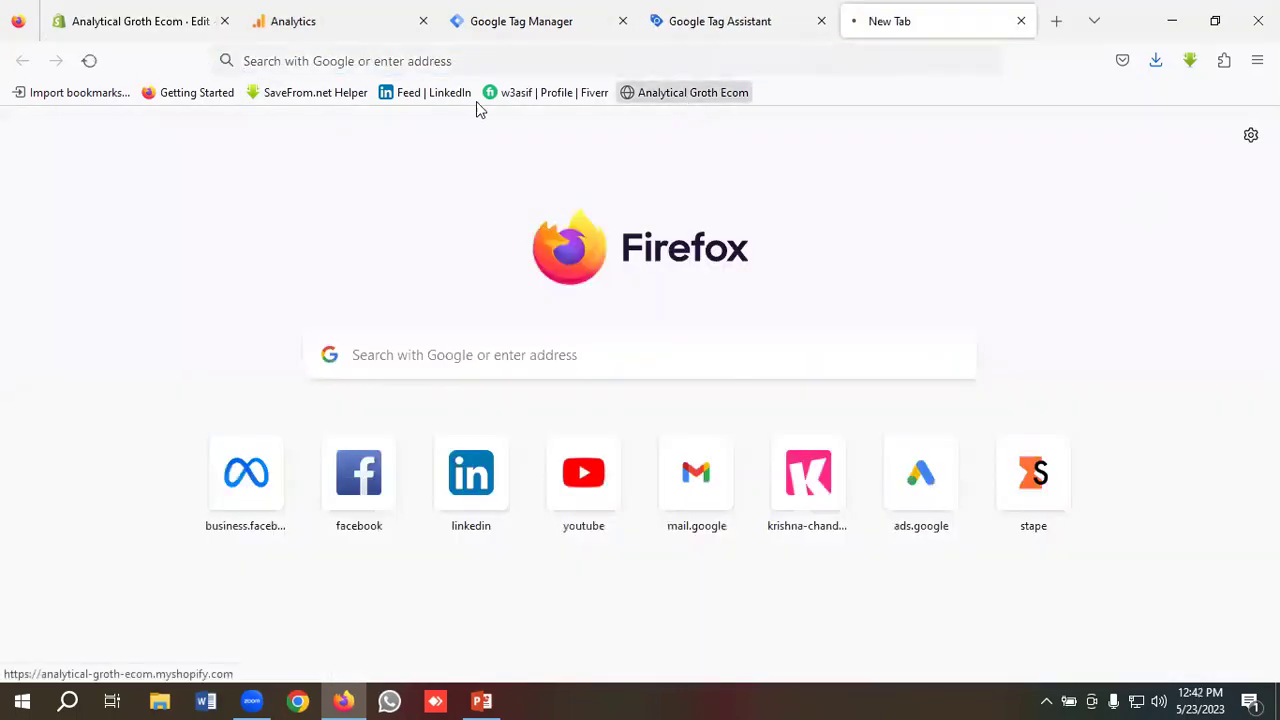
{"action": "left_click", "coordinate": [421, 60]}
{"action": "right_click", "coordinate": [428, 64]}
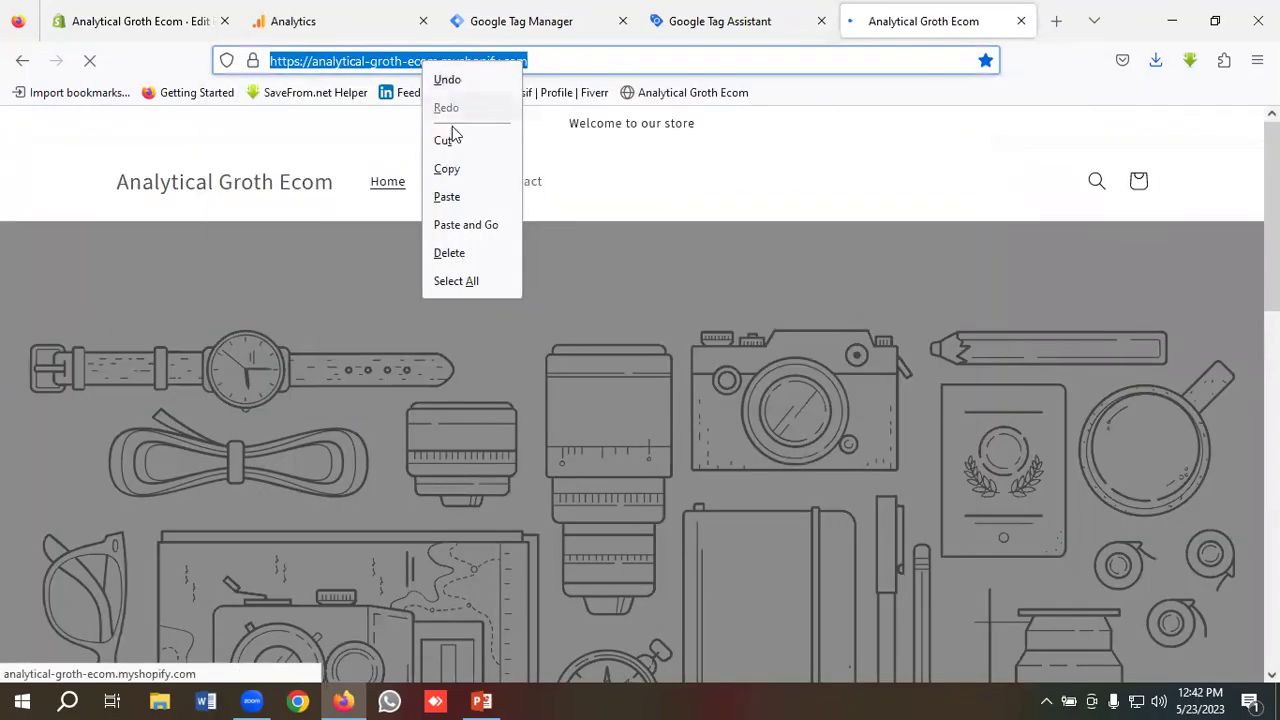
{"action": "left_click", "coordinate": [449, 169]}
Enter the copied storefront address as the website's URL in Tag Assistant and connect it to the store
{"action": "left_click", "coordinate": [509, 18]}
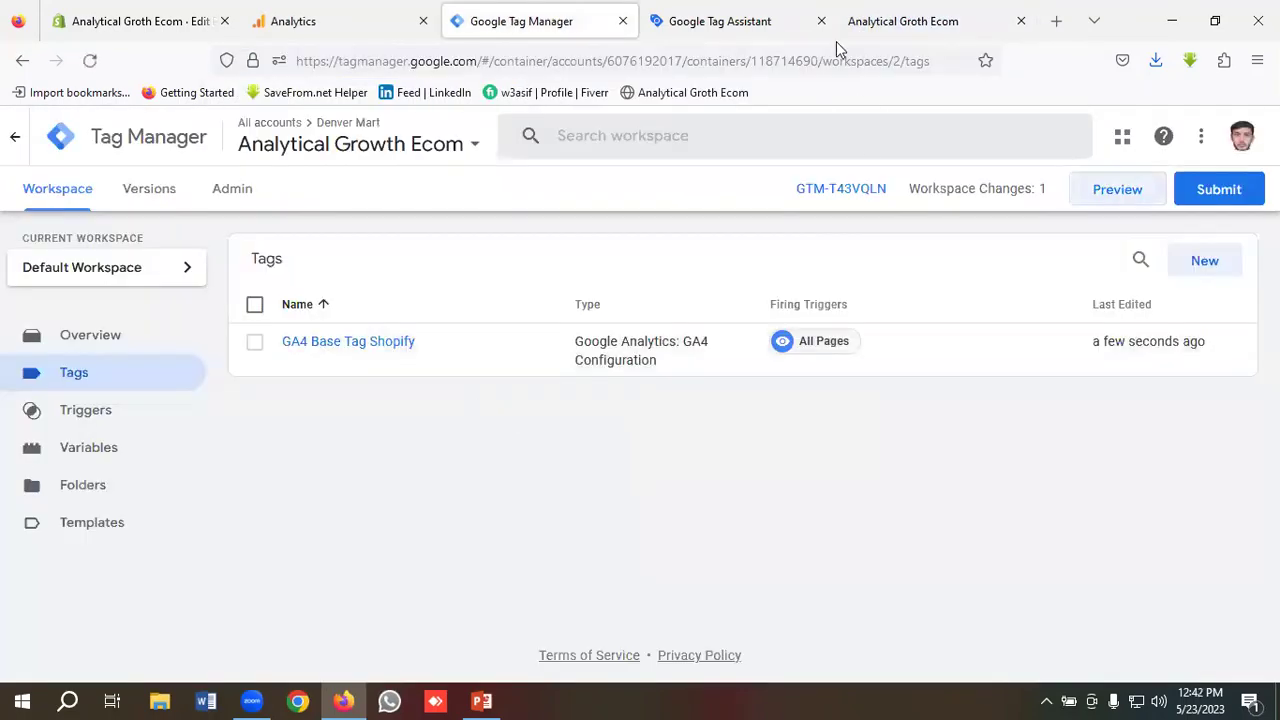
{"action": "left_click", "coordinate": [780, 24]}
{"action": "left_click", "coordinate": [437, 565]}
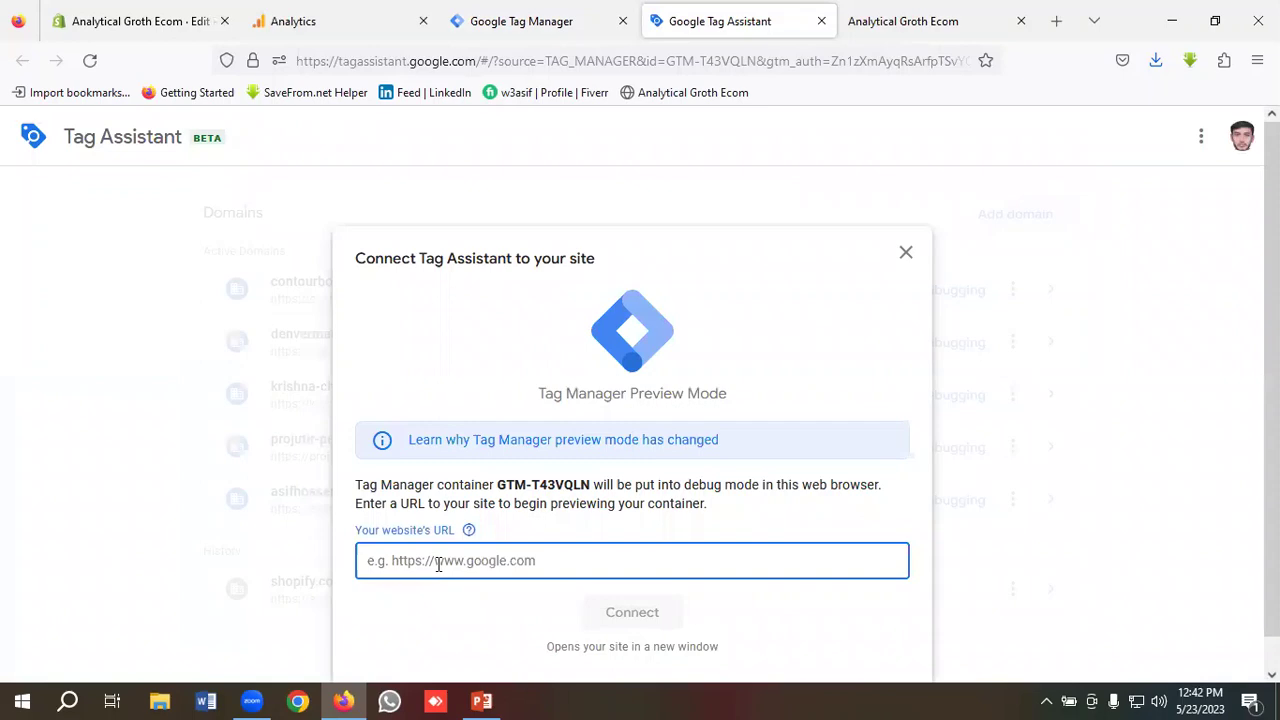
{"action": "key", "text": "ctrl+v"}
{"action": "left_click", "coordinate": [624, 611]}
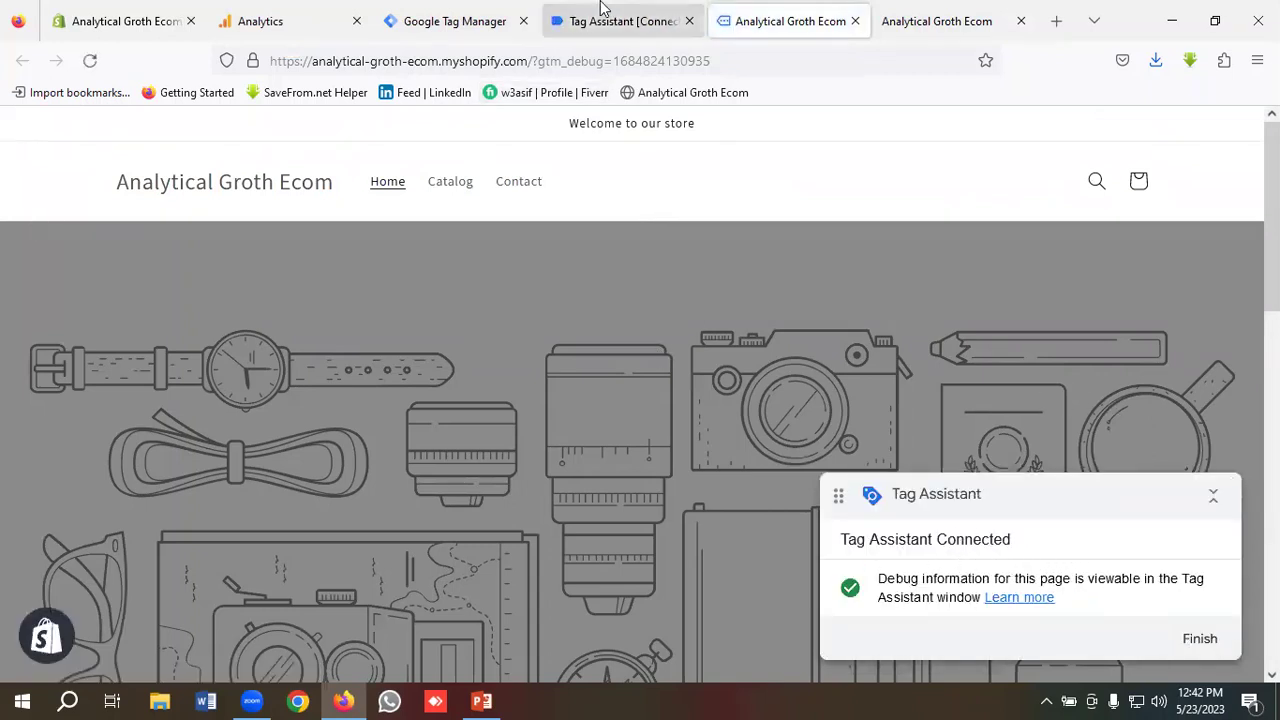
Return to the connected Tag Assistant session and check in its summary whether GA4 Base Tag Shopify fired
{"action": "left_click", "coordinate": [560, 18]}
{"action": "left_click", "coordinate": [640, 463]}
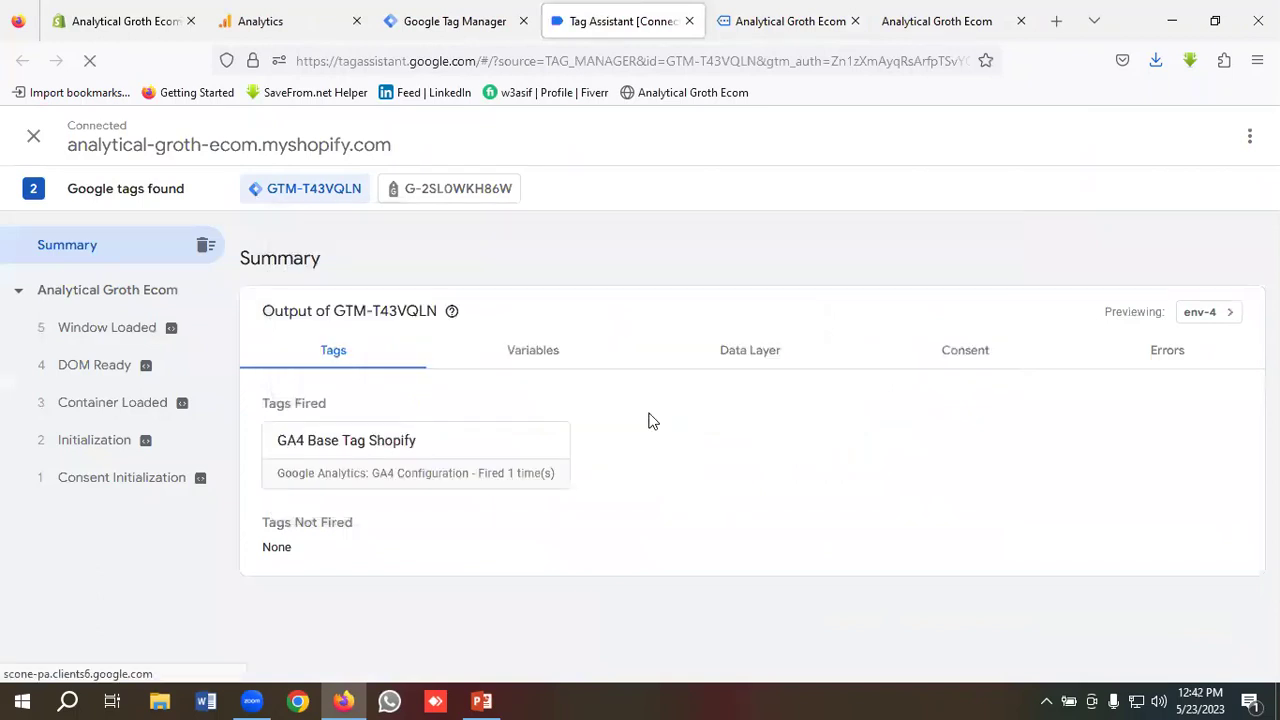
{"action": "mouse_move", "coordinate": [472, 312]}
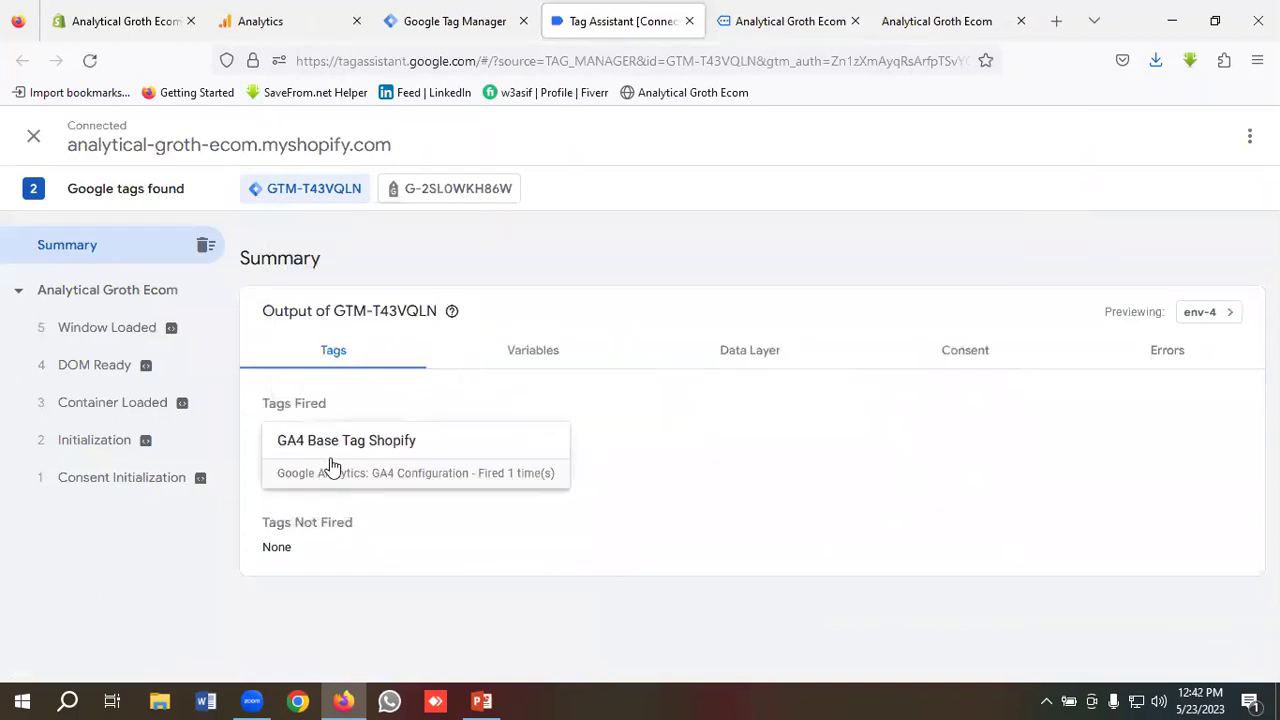